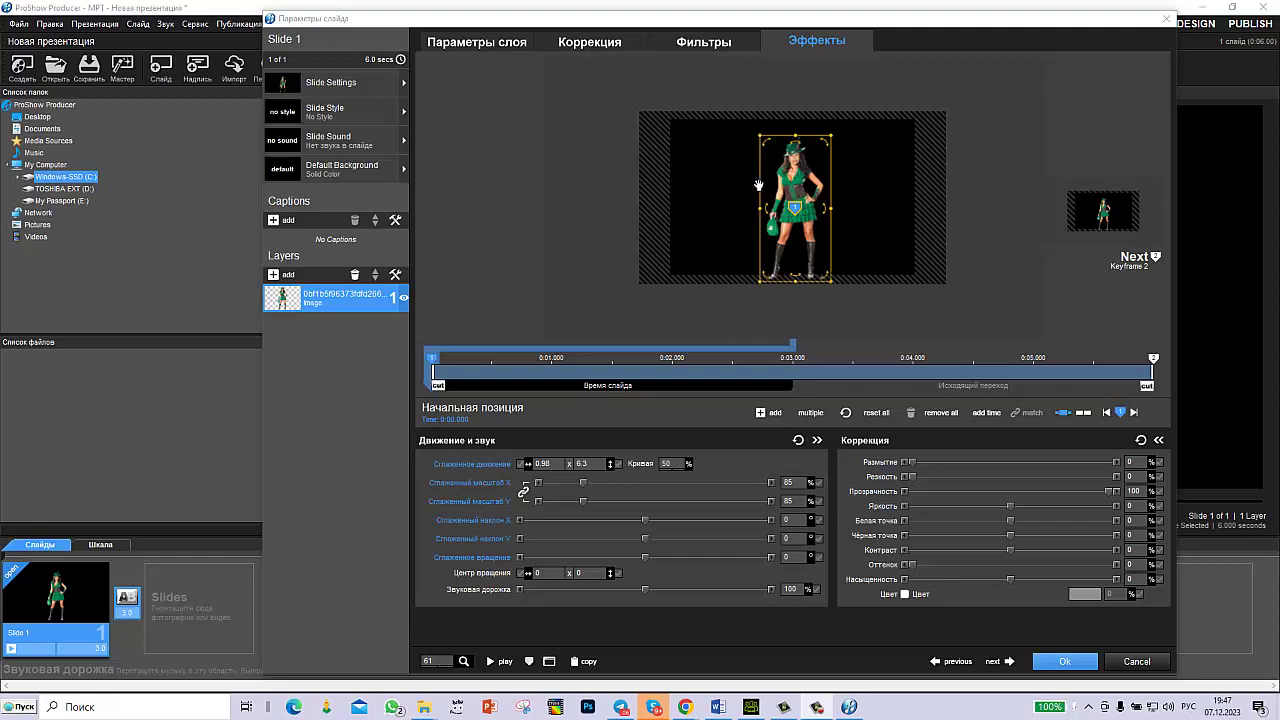
# Step: Copy the first keyframe's settings to the next keyframe
pyautogui.rightClick(433, 362)
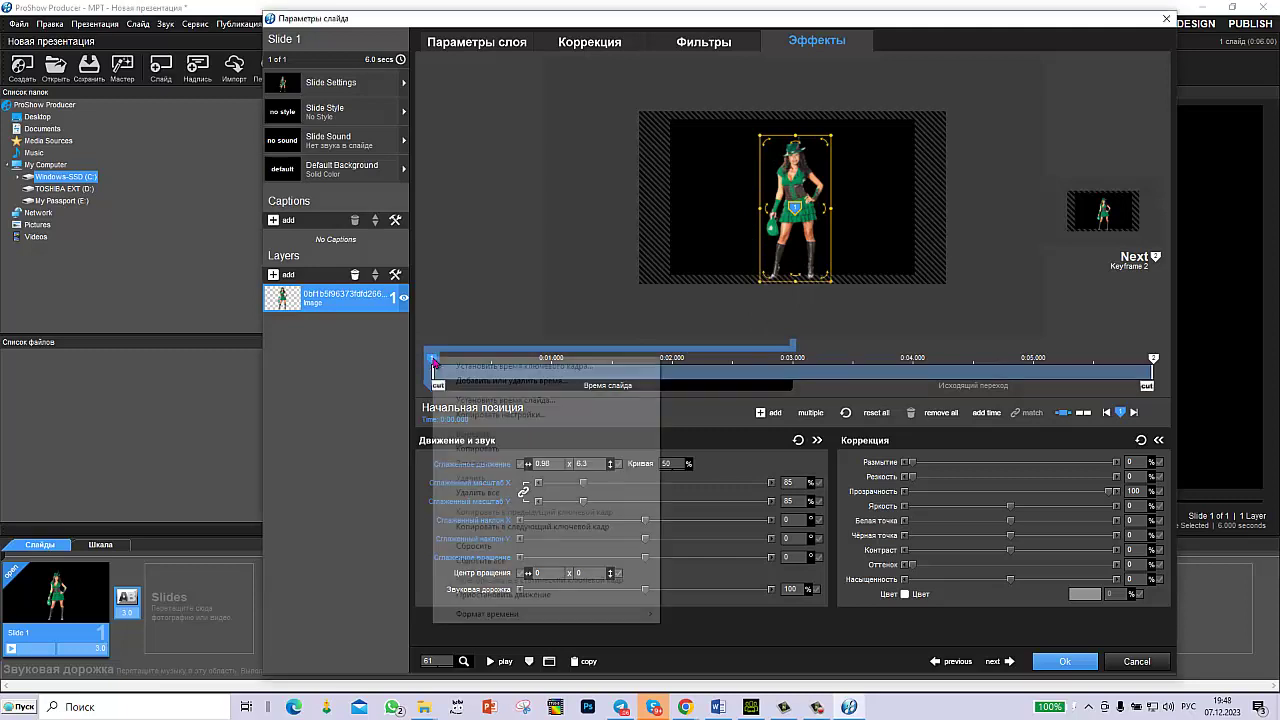
pyautogui.click(487, 526)
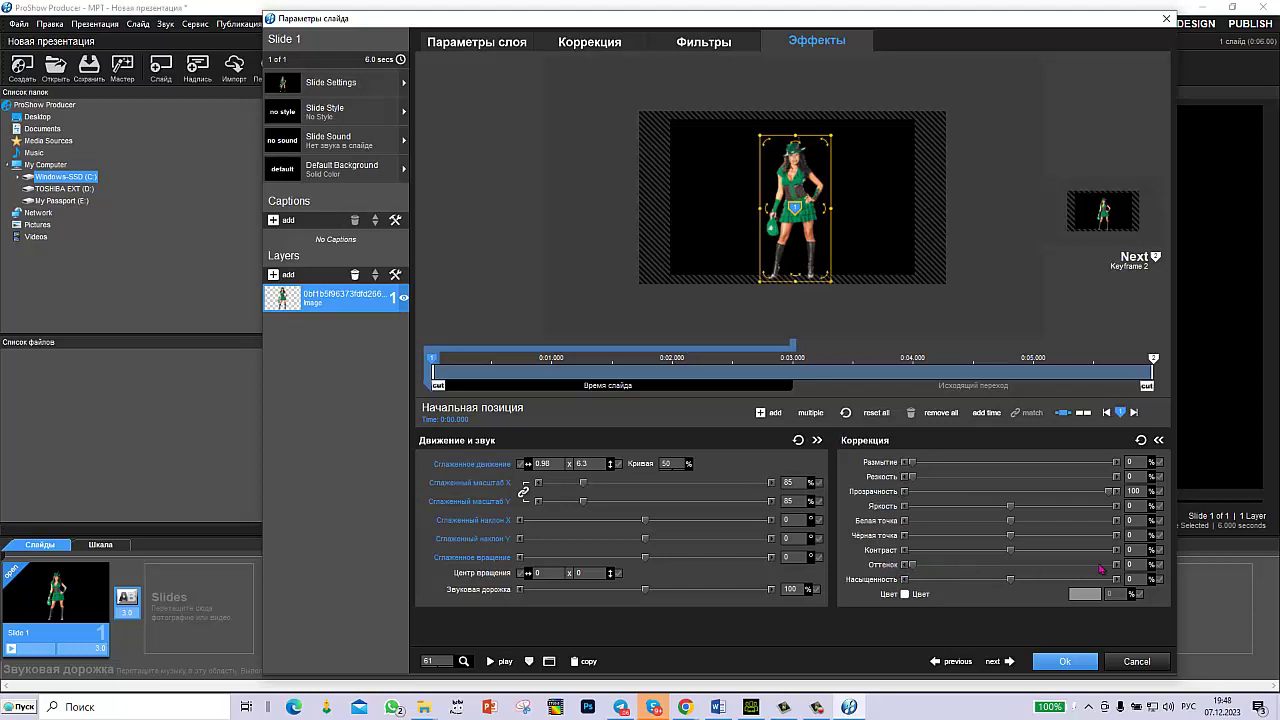
# Step: Add a Hue modifier to the layer for all keyframes, using a sine wave function with frequency 0.50 and amplitude 50
pyautogui.click(1136, 564)
pyautogui.rightClick(1138, 565)
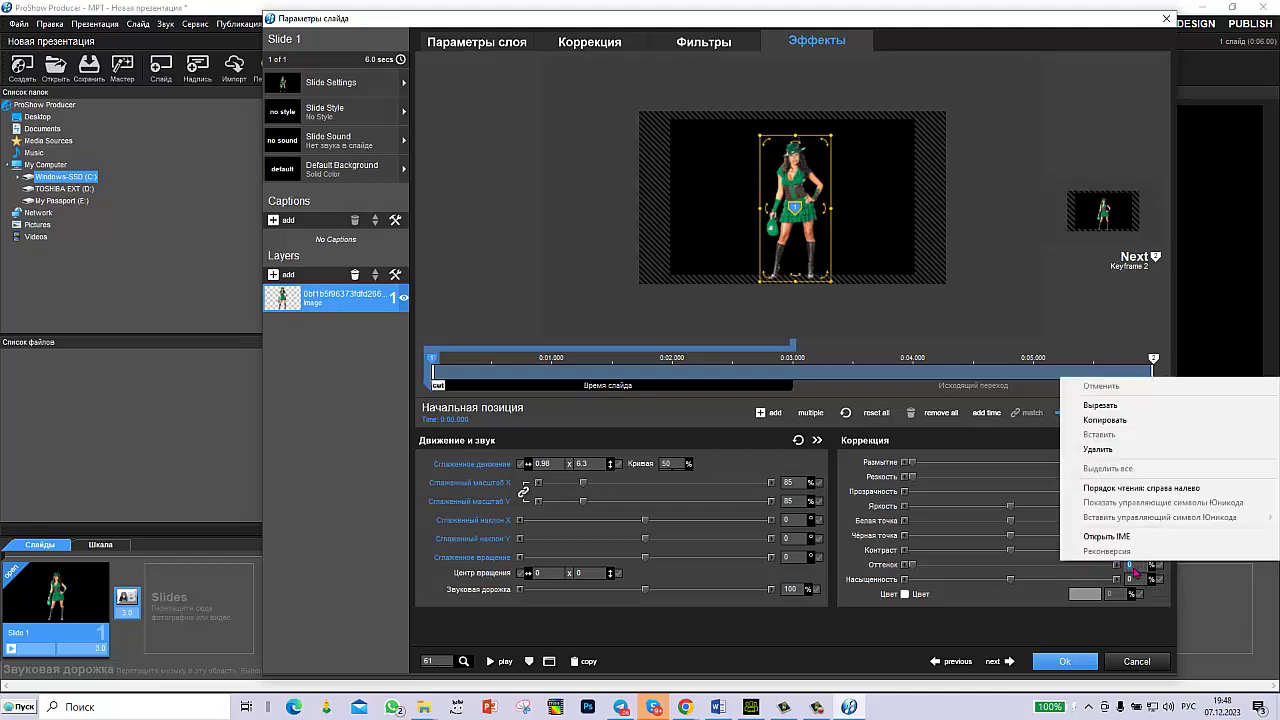
pyautogui.click(1135, 574)
pyautogui.rightClick(1134, 573)
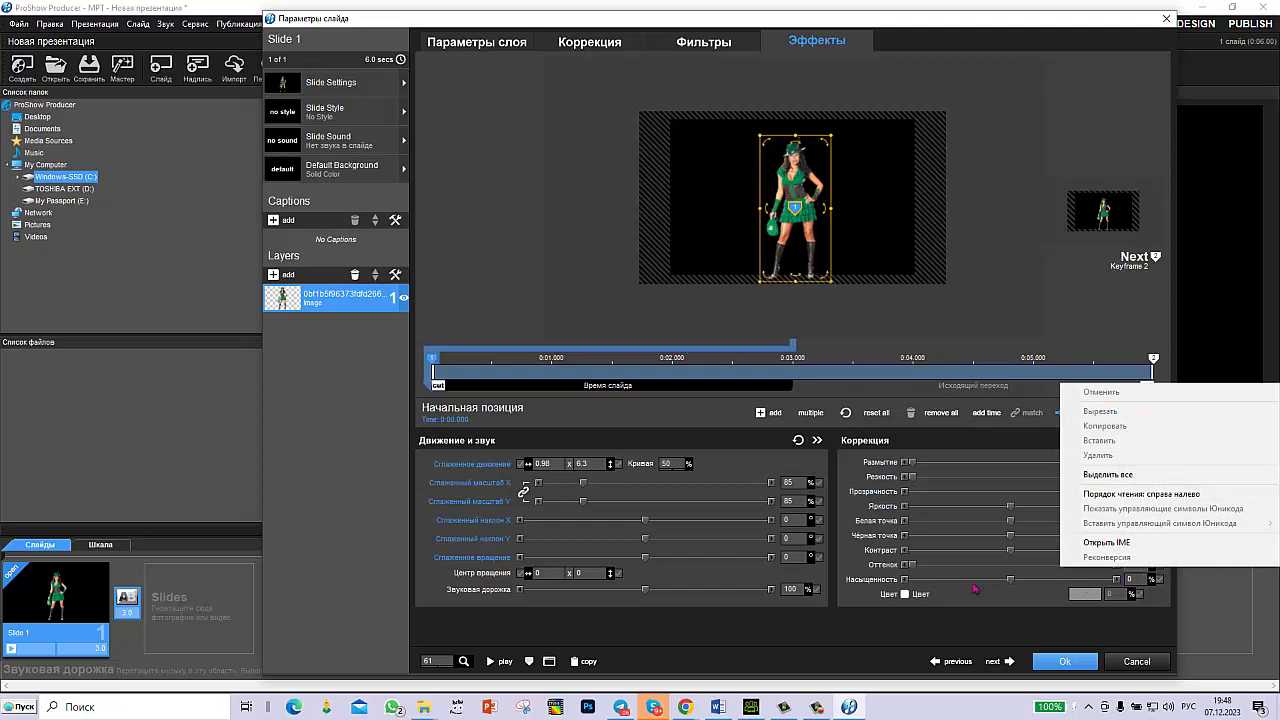
pyautogui.click(913, 571)
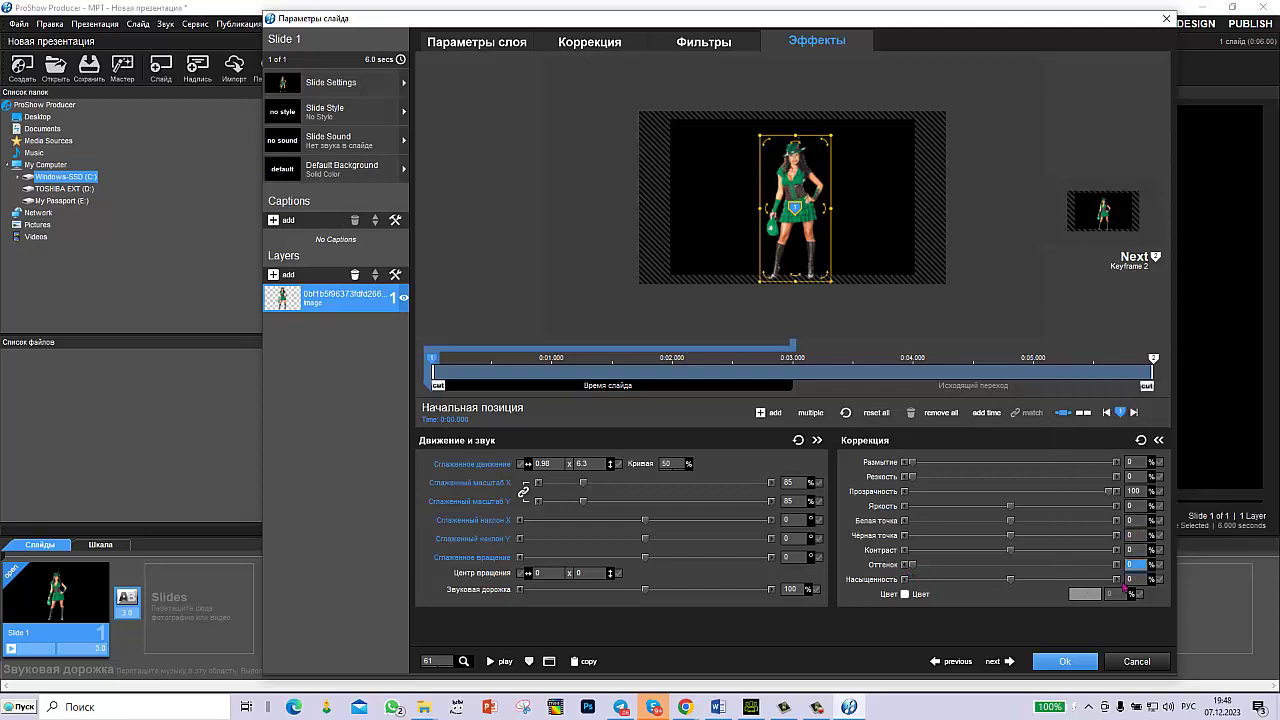
pyautogui.rightClick(1130, 566)
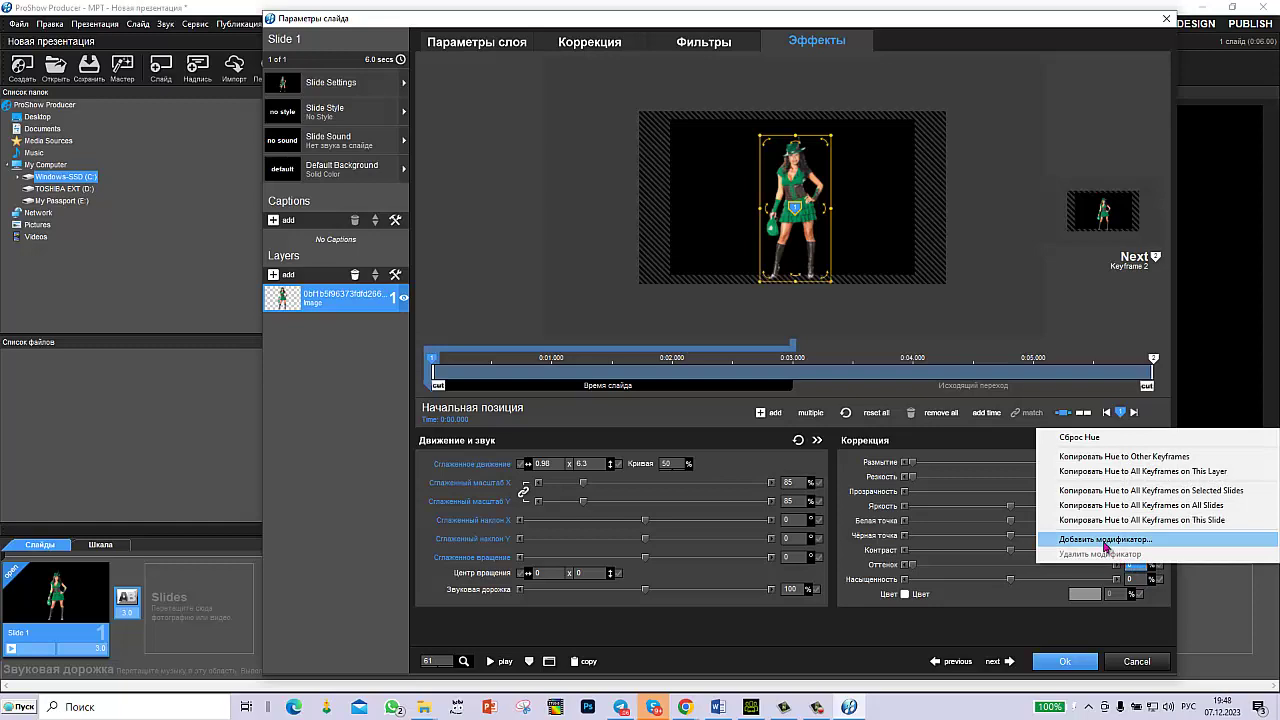
pyautogui.click(1105, 540)
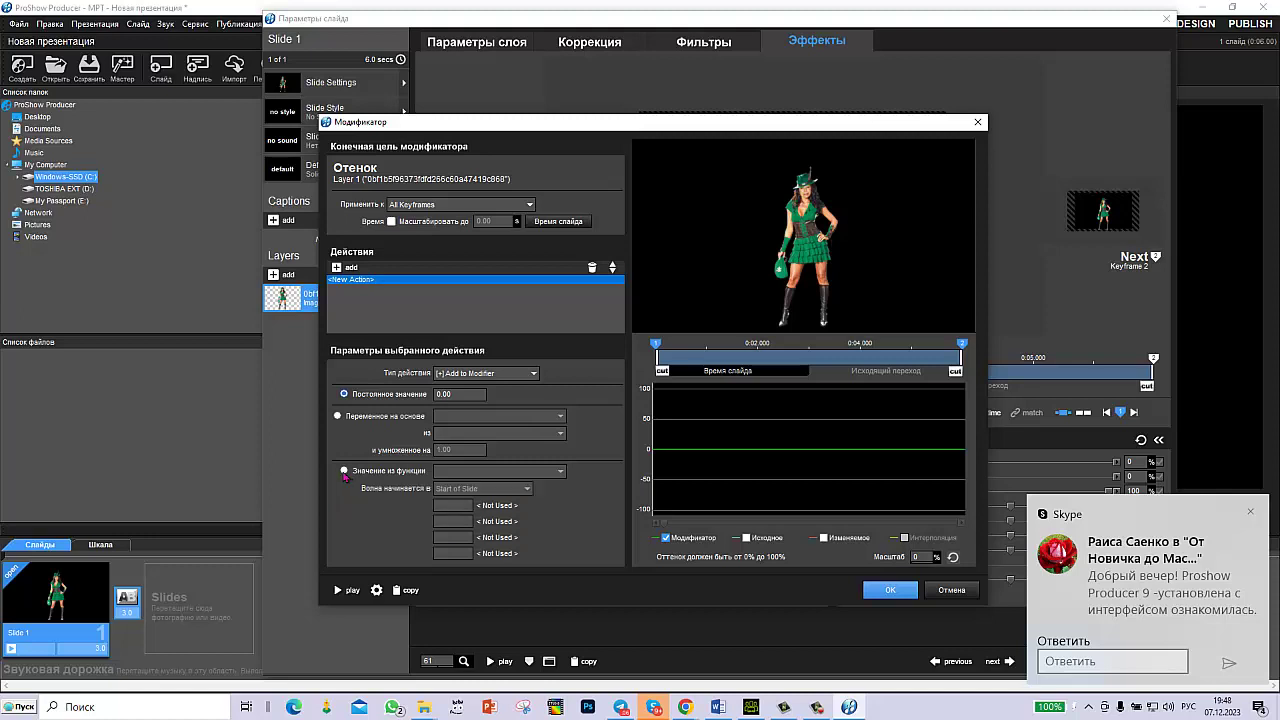
pyautogui.click(344, 471)
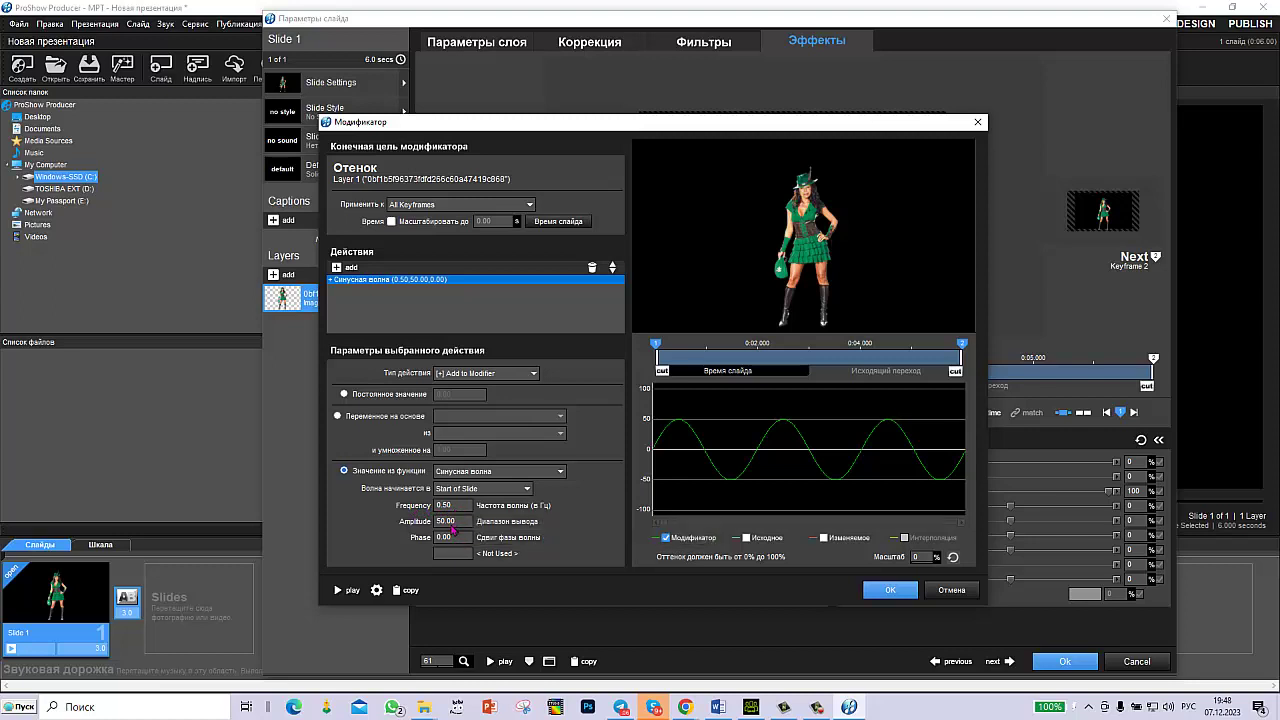
pyautogui.click(887, 591)
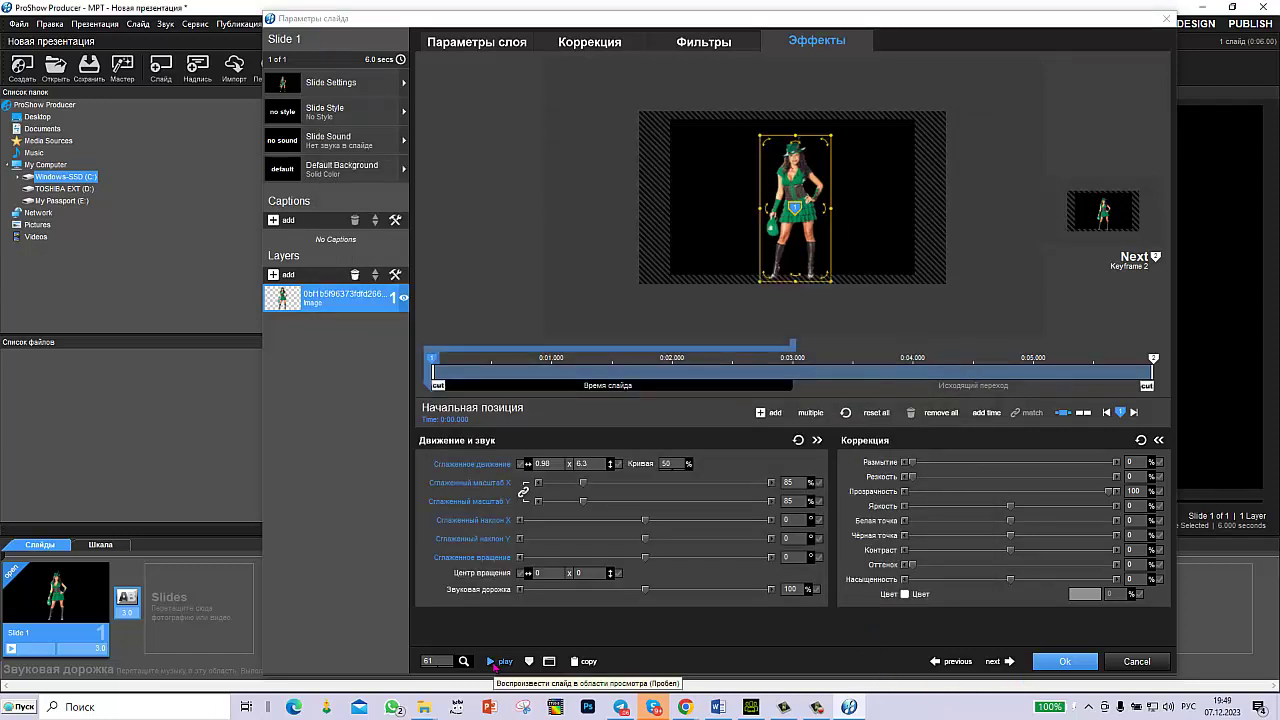
# Step: Set Slide 1's display time to 10 seconds and preview the hue animation on the slide
pyautogui.click(497, 661)
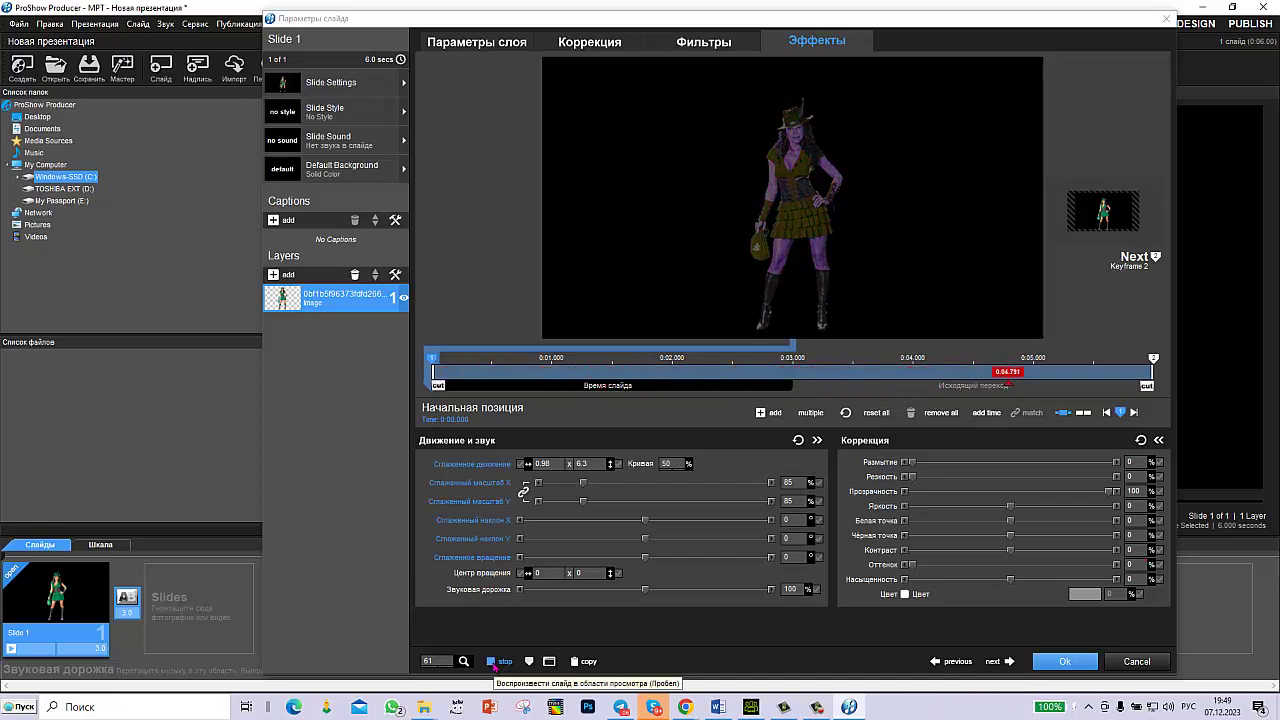
pyautogui.click(98, 650)
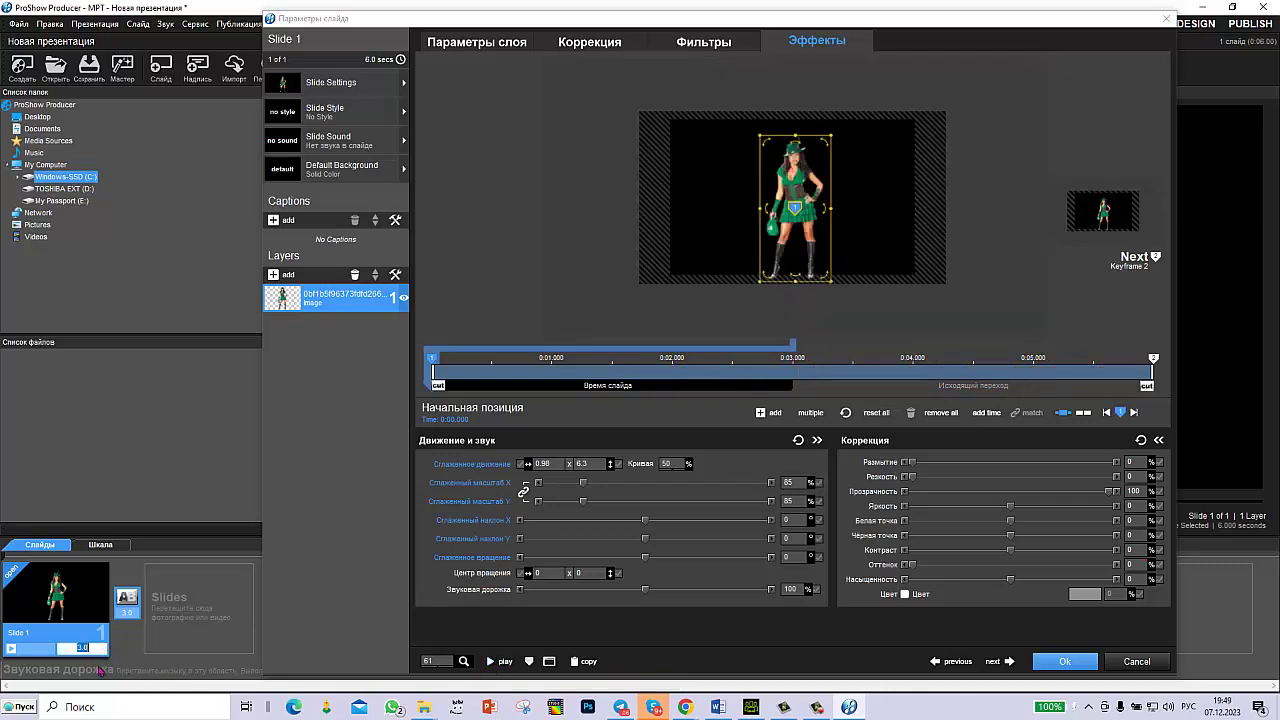
pyautogui.press('BackSpace')
pyautogui.write('10')
pyautogui.press('Return')
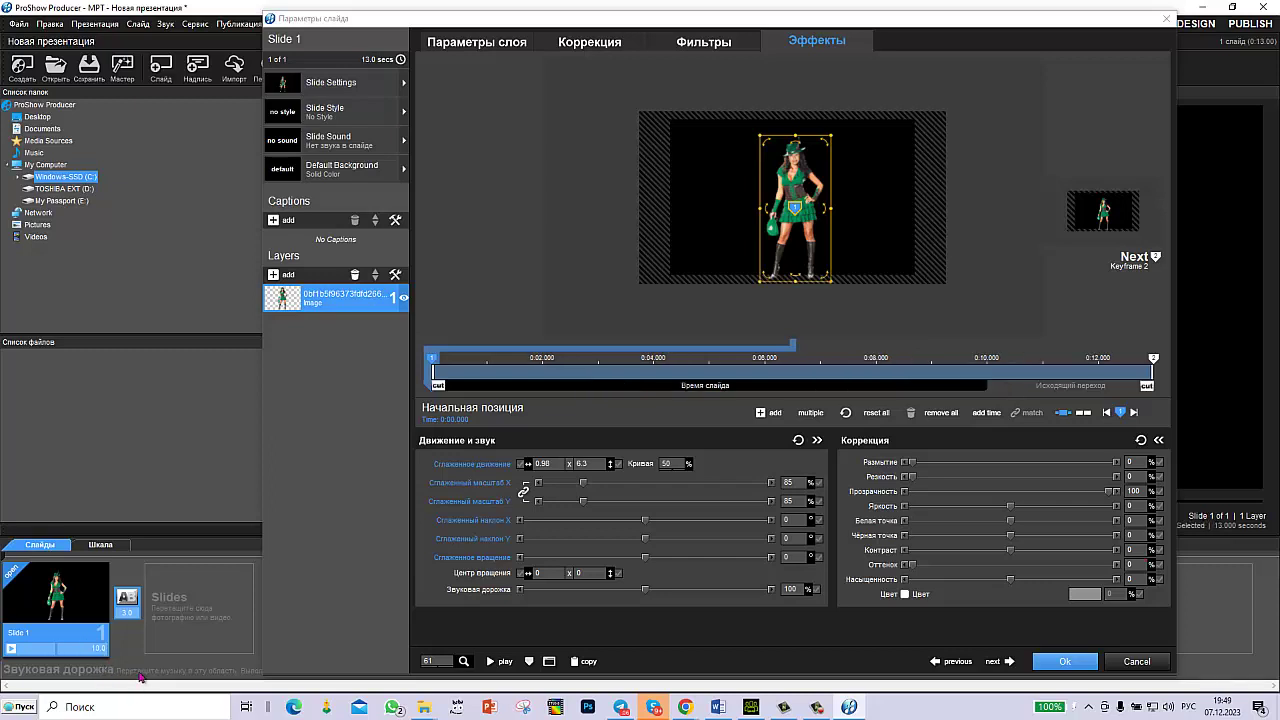
pyautogui.click(505, 670)
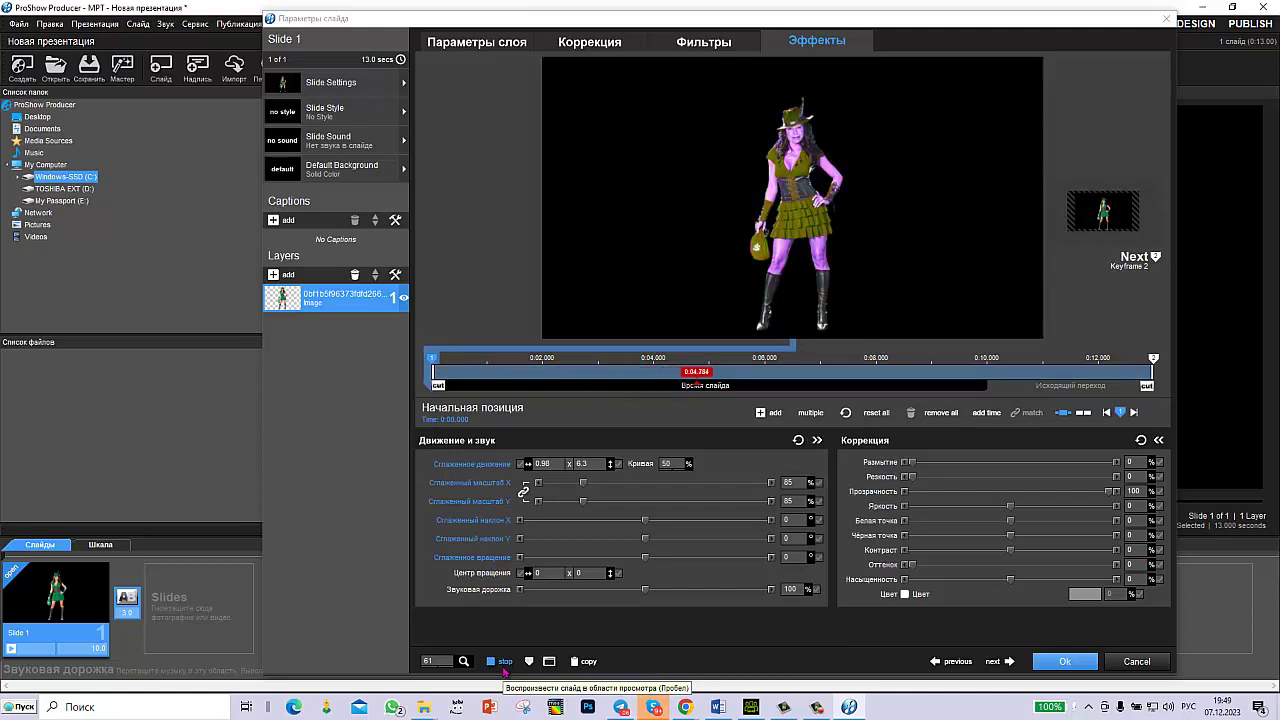
pyautogui.click(490, 670)
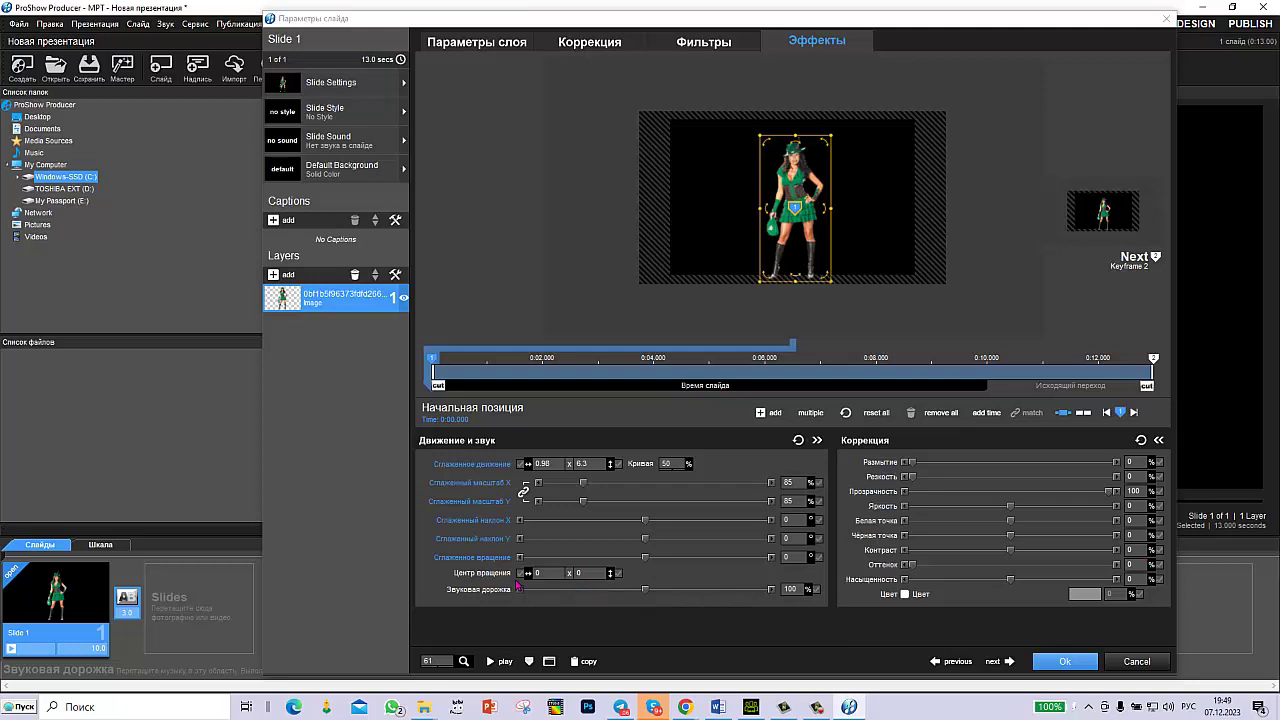
# Step: Add a modifier to the layer's horizontal tilt (Y) that takes its value from a sine wave function
pyautogui.click(793, 539)
pyautogui.rightClick(792, 538)
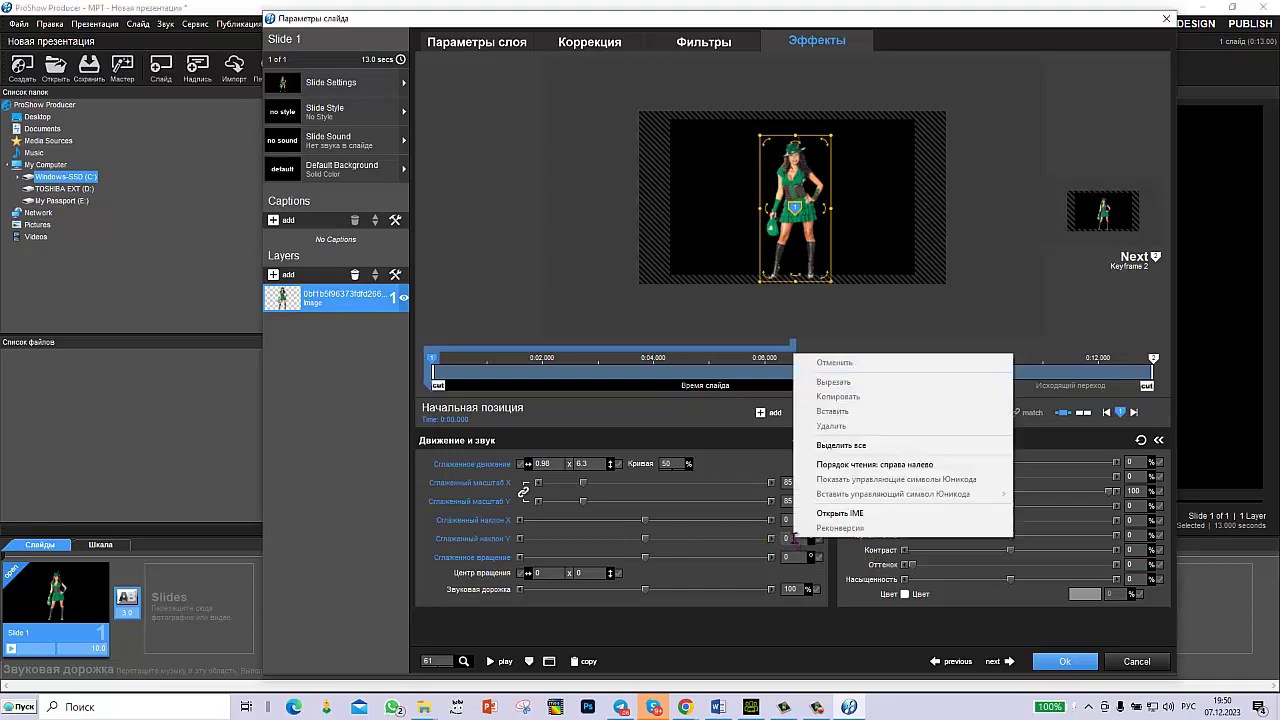
pyautogui.click(797, 538)
pyautogui.doubleClick(797, 538)
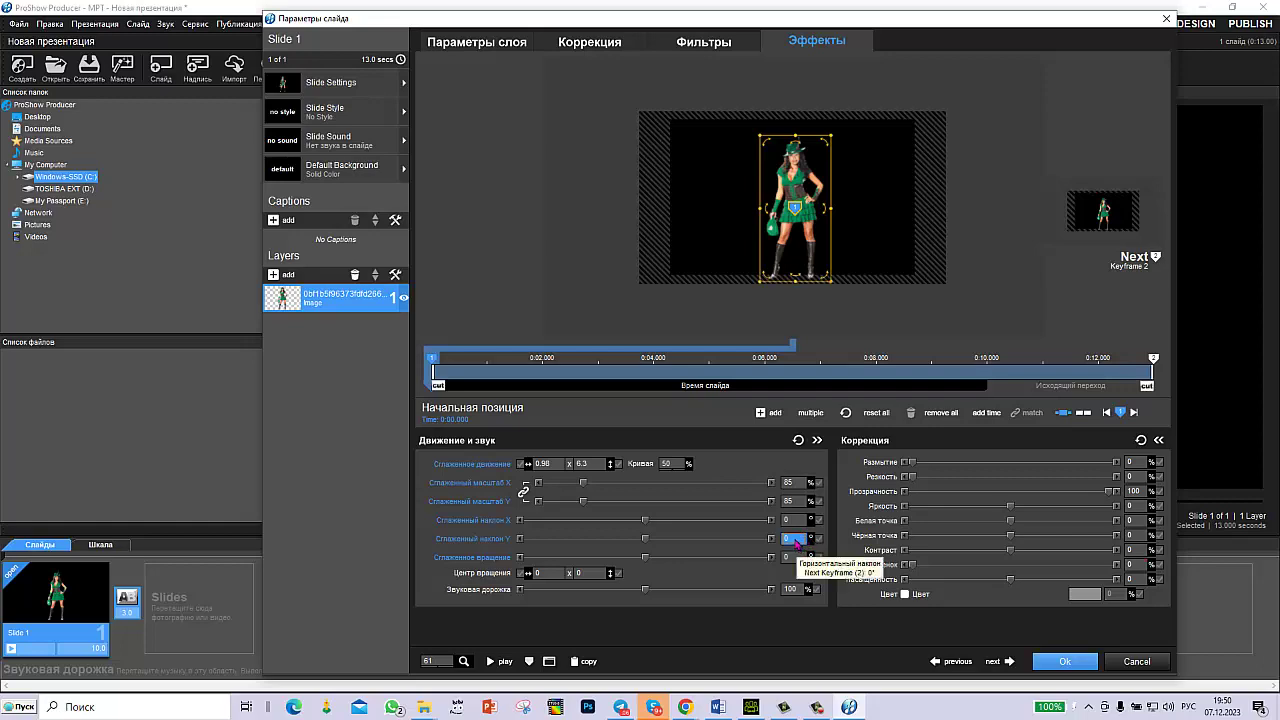
pyautogui.rightClick(795, 539)
pyautogui.click(824, 650)
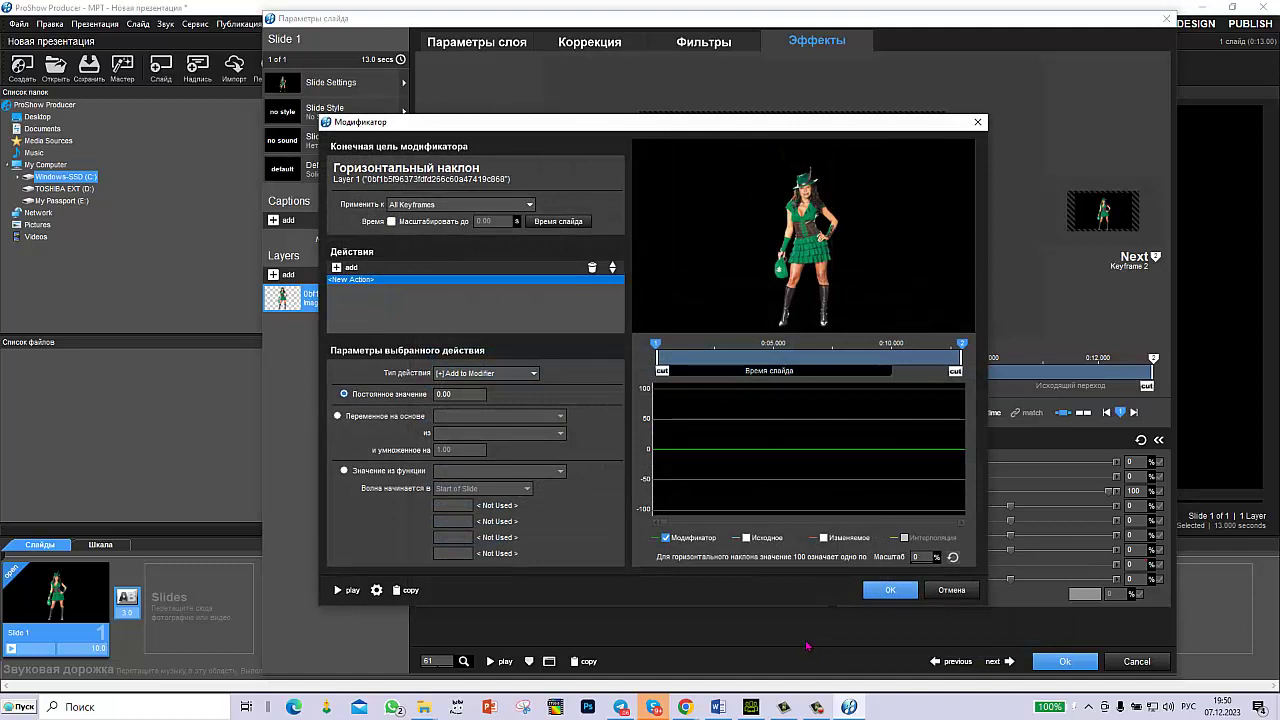
pyautogui.click(344, 471)
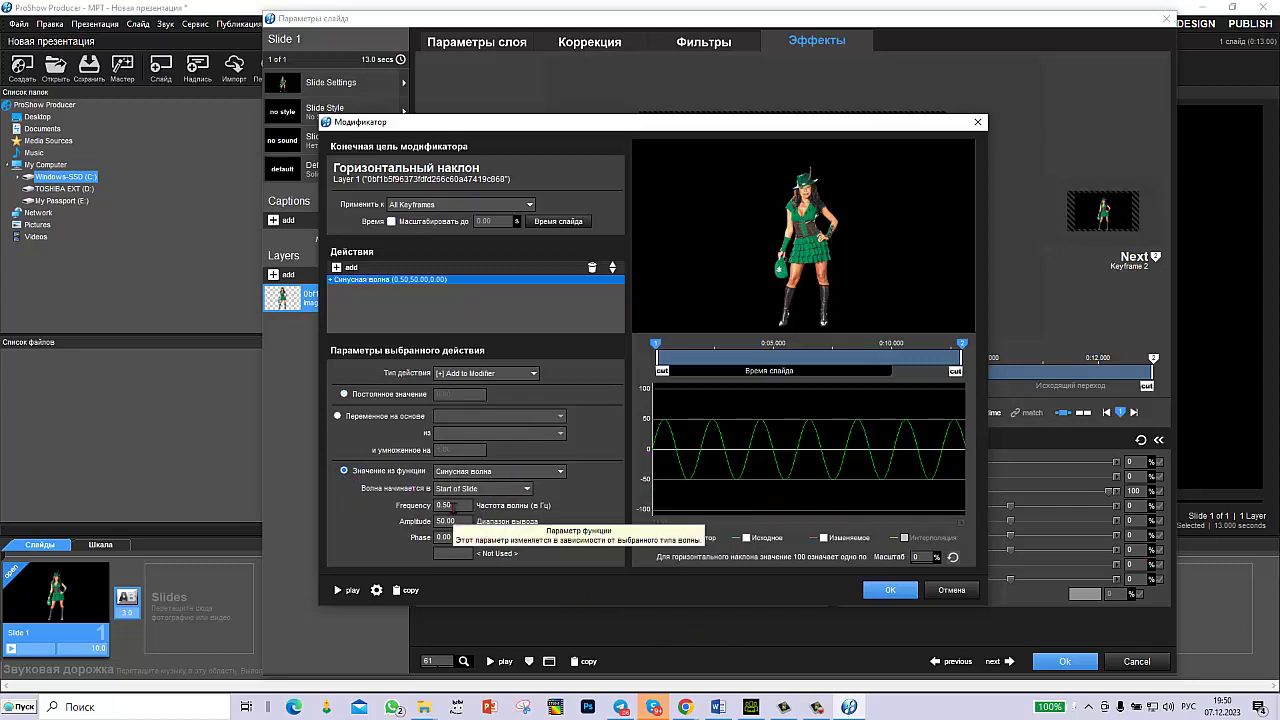
# Step: Set the tilt modifier's sine wave frequency to 1 and amplitude to 3, and apply the modifier
pyautogui.doubleClick(443, 505)
pyautogui.press('BackSpace')
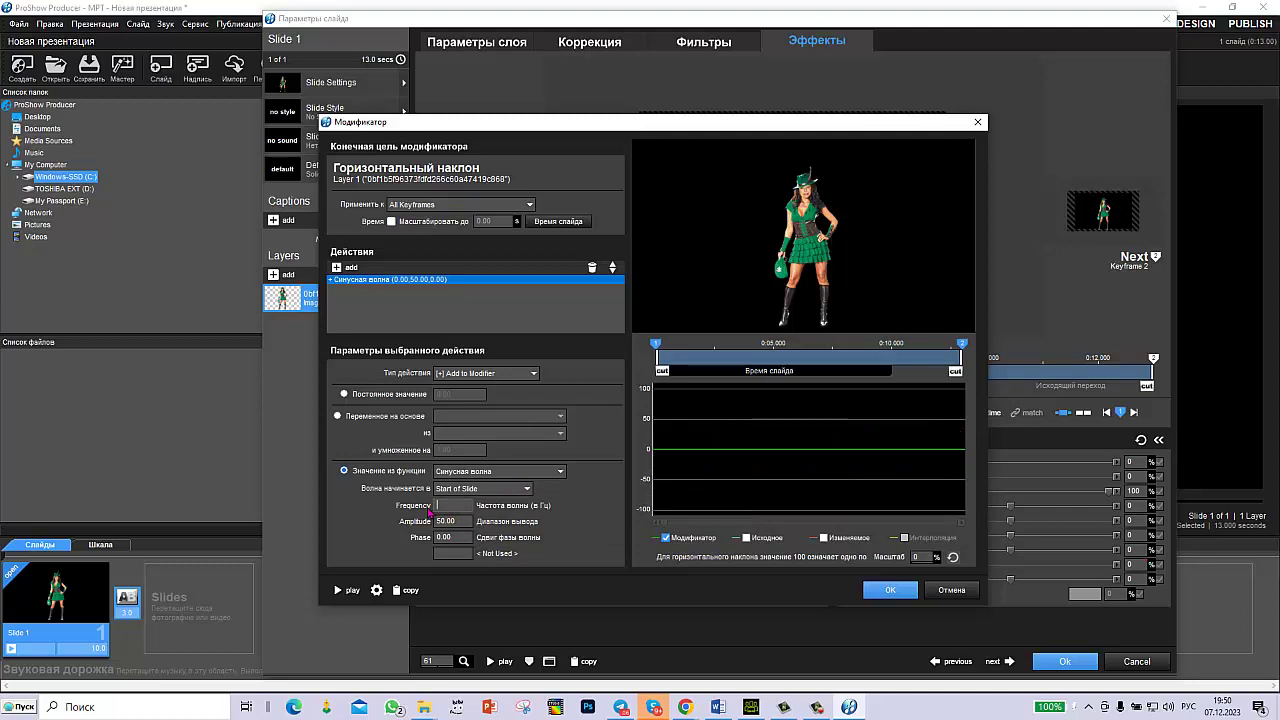
pyautogui.write('1')
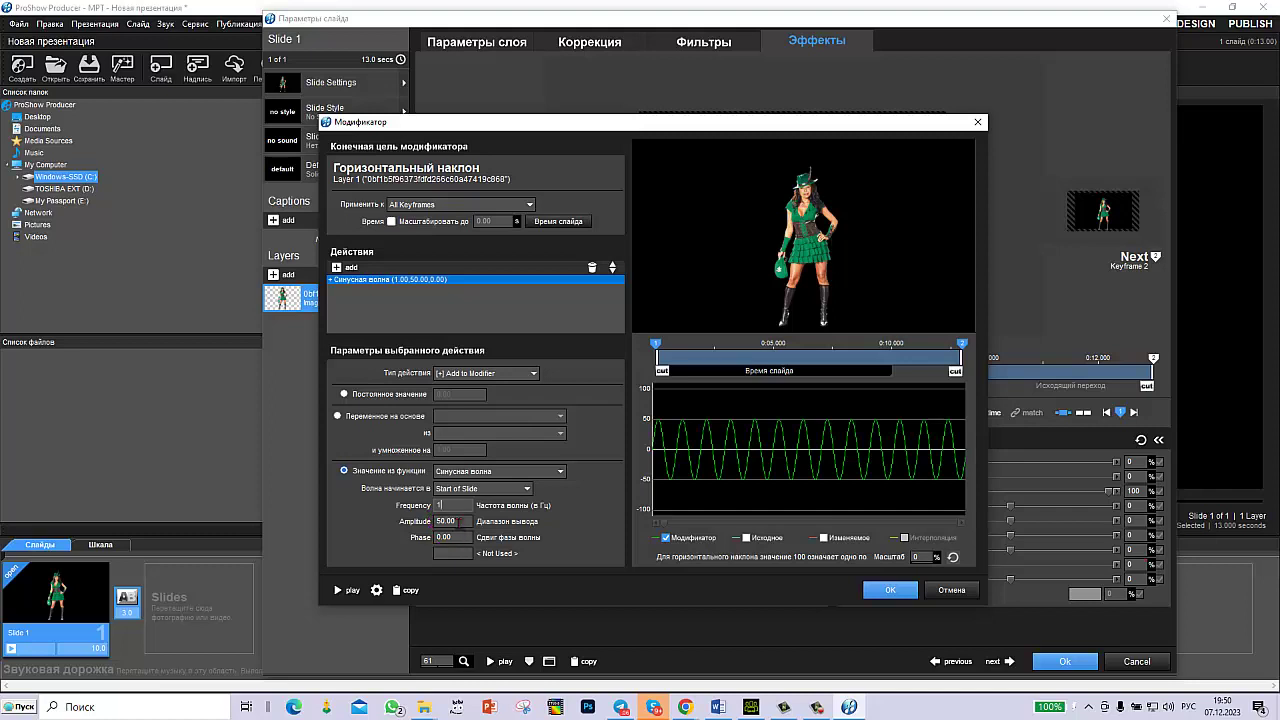
pyautogui.click(459, 521)
pyautogui.press('BackSpace')
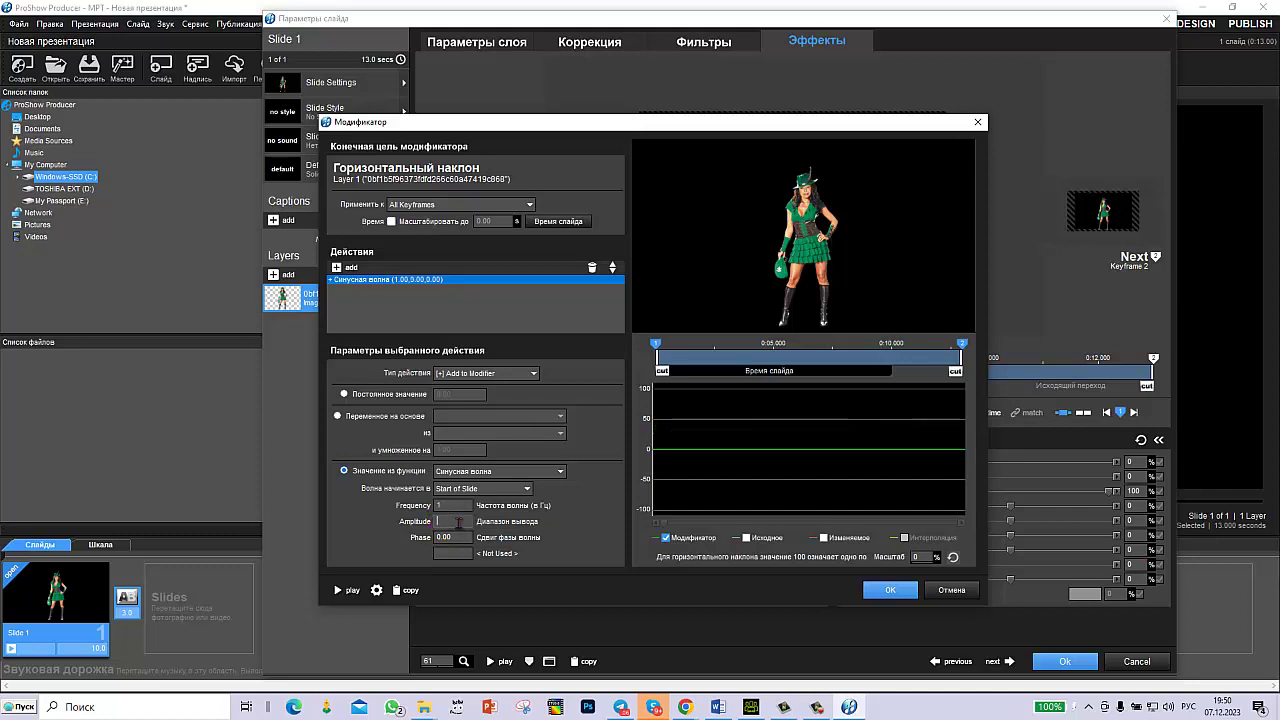
pyautogui.write('3')
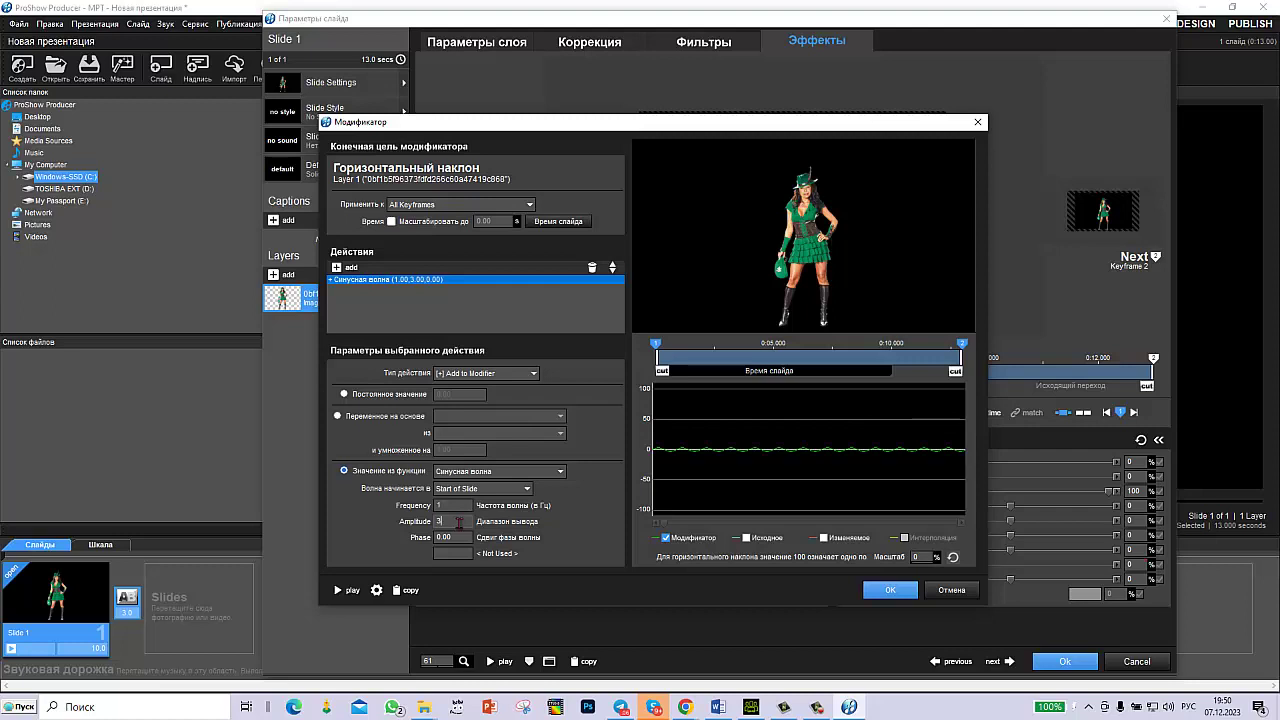
pyautogui.click(880, 591)
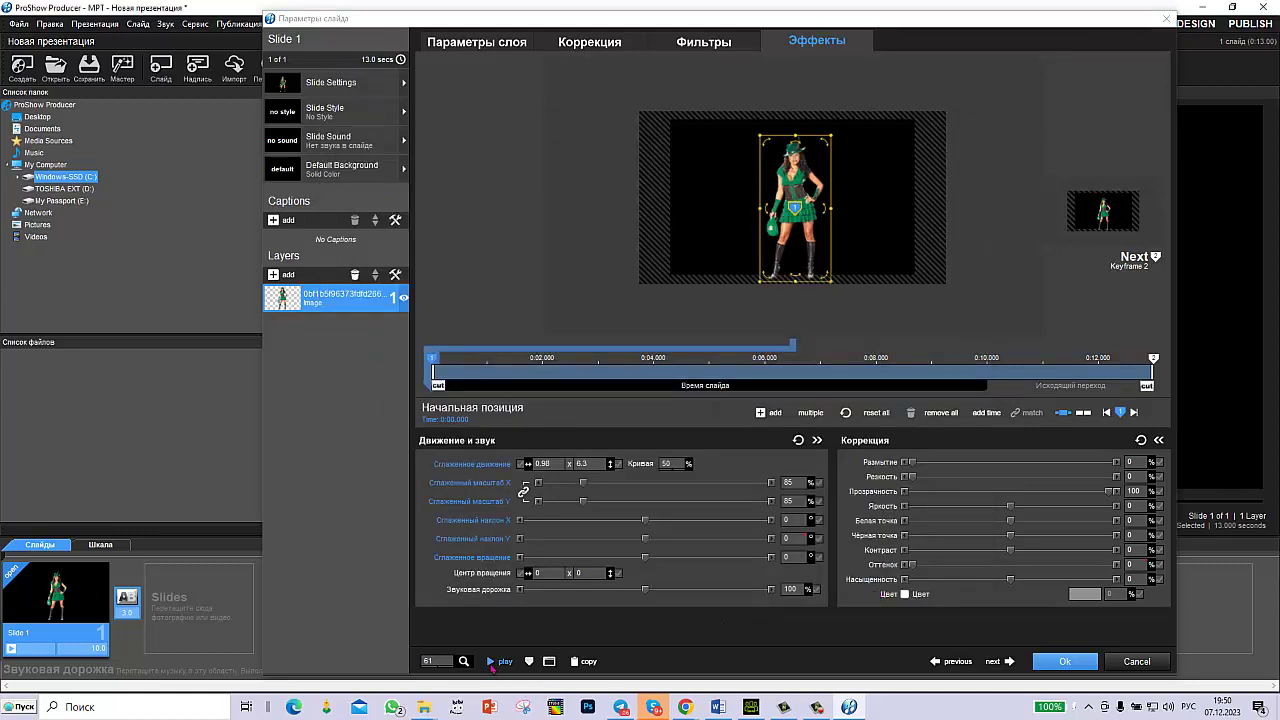
# Step: Play the slide to preview the layer with the hue and horizontal tilt modifiers
pyautogui.click(491, 662)
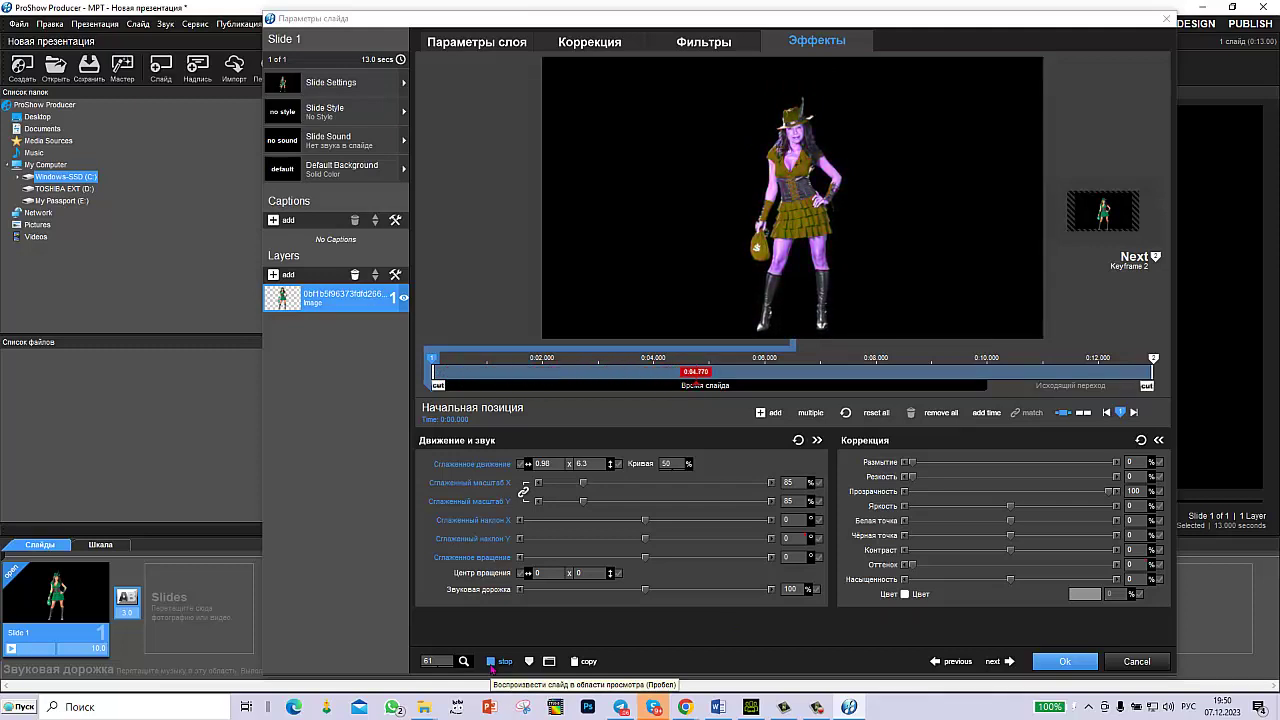
pyautogui.click(492, 665)
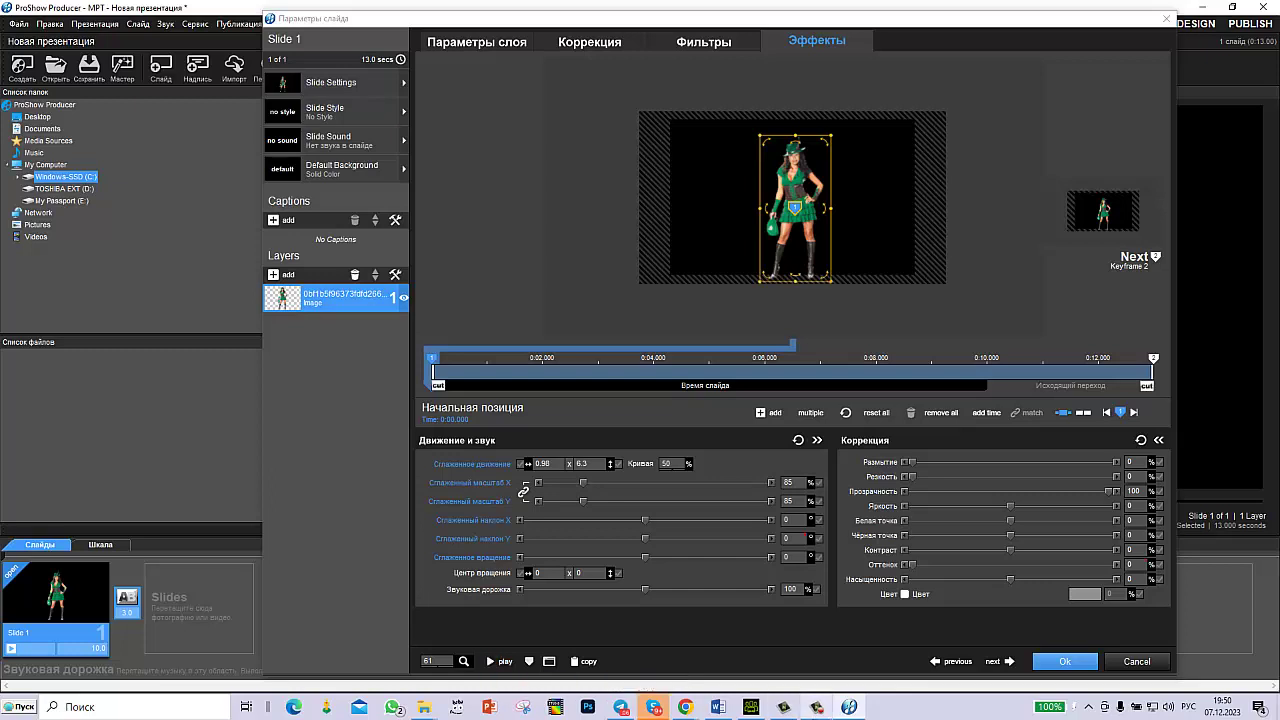
pyautogui.click(818, 708)
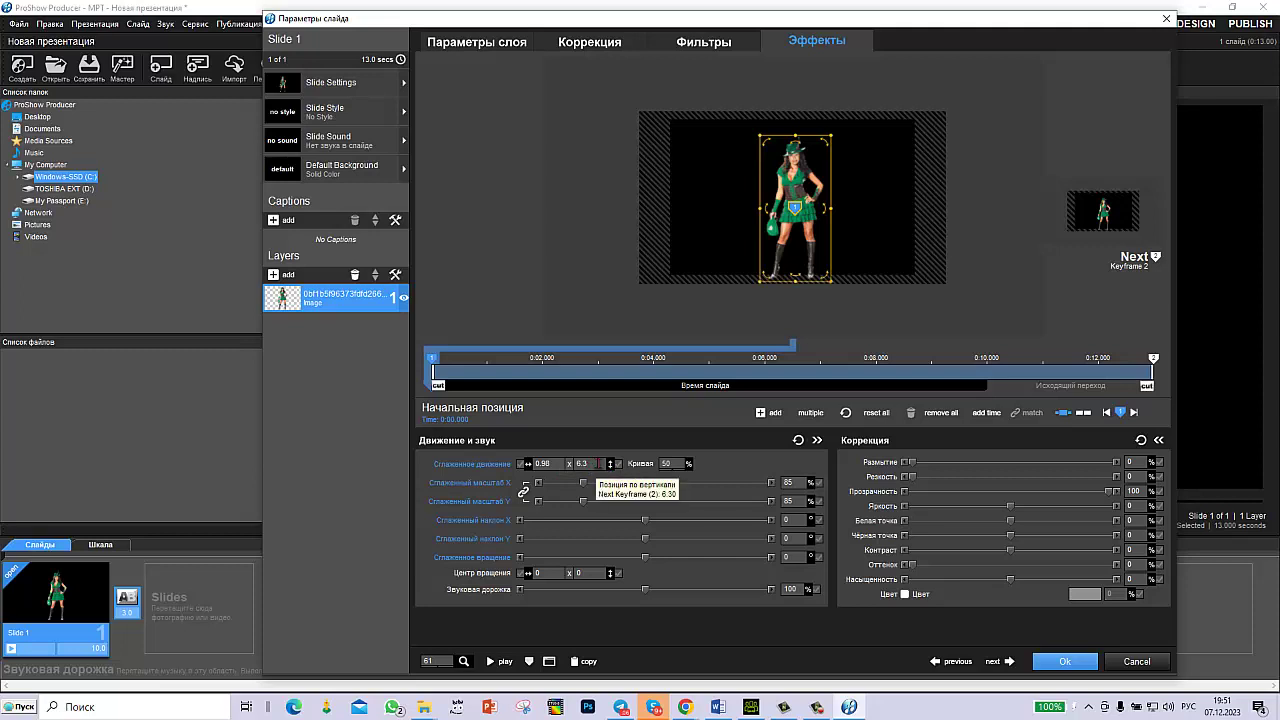
# Step: Add a modifier to the layer's vertical position (Pan Y) that takes its value from a sine wave function
pyautogui.click(597, 465)
pyautogui.rightClick(597, 463)
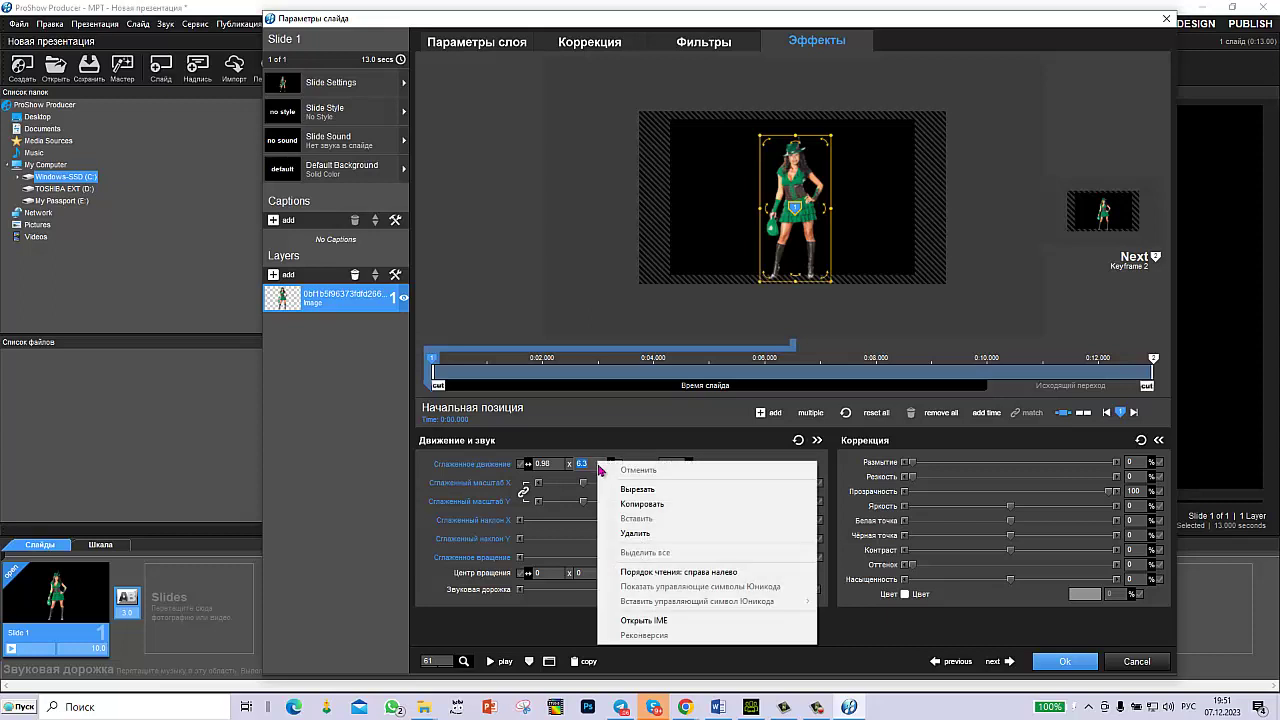
pyautogui.rightClick(594, 466)
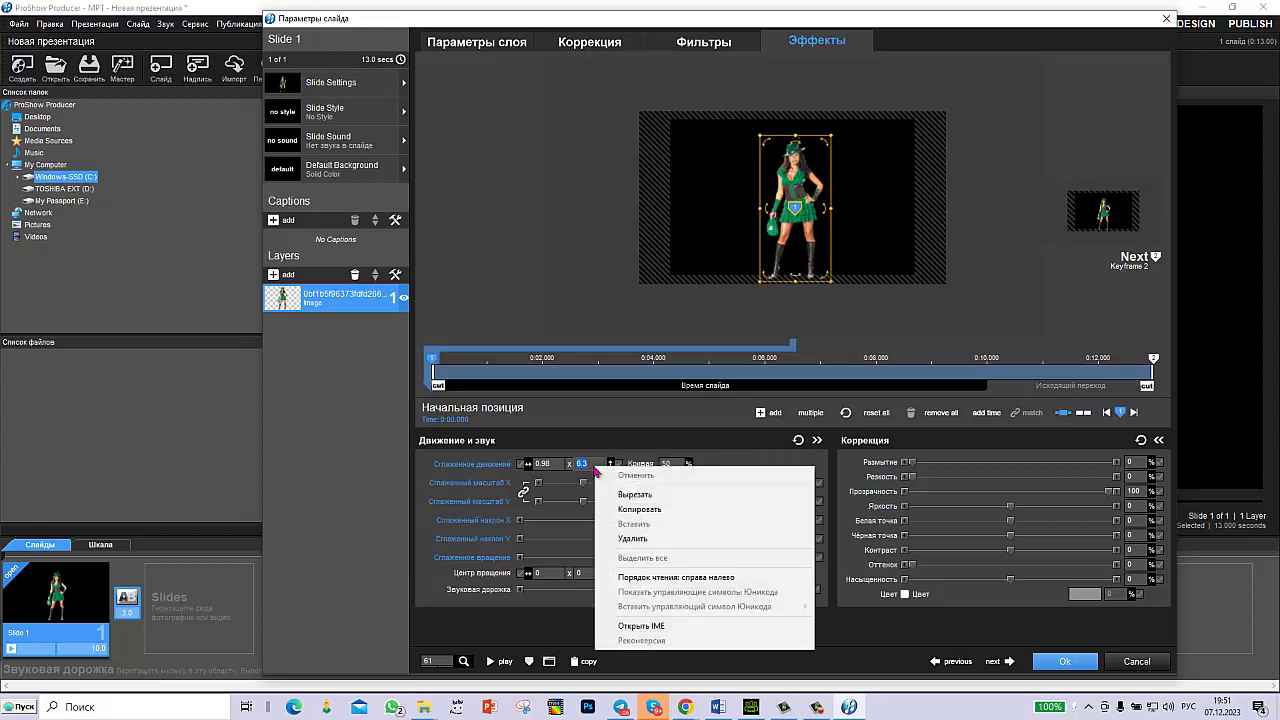
pyautogui.click(584, 464)
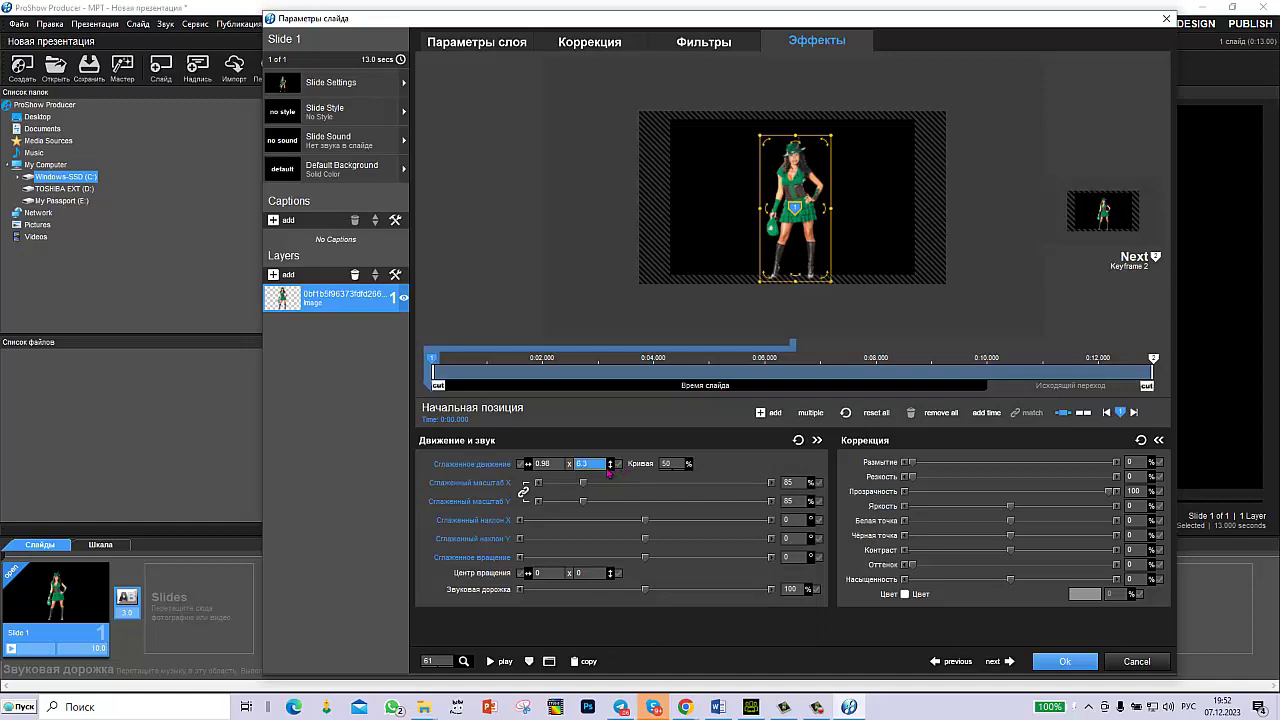
pyautogui.rightClick(592, 466)
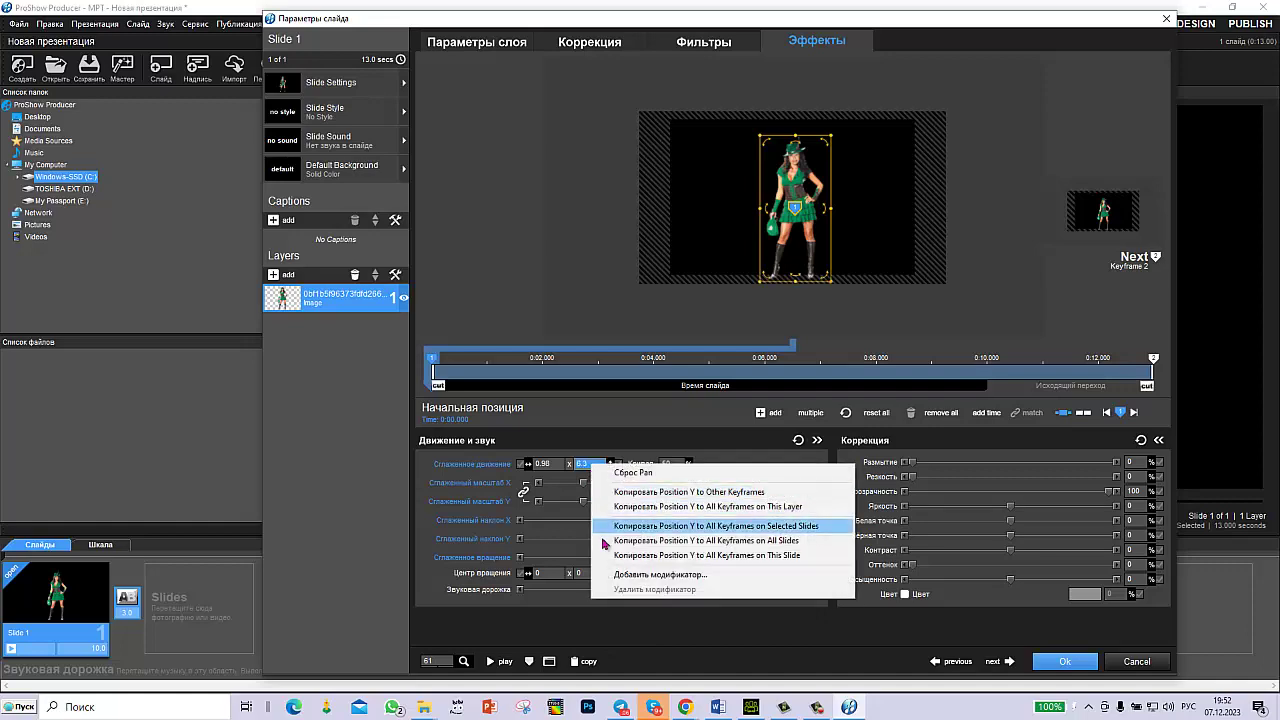
pyautogui.click(604, 574)
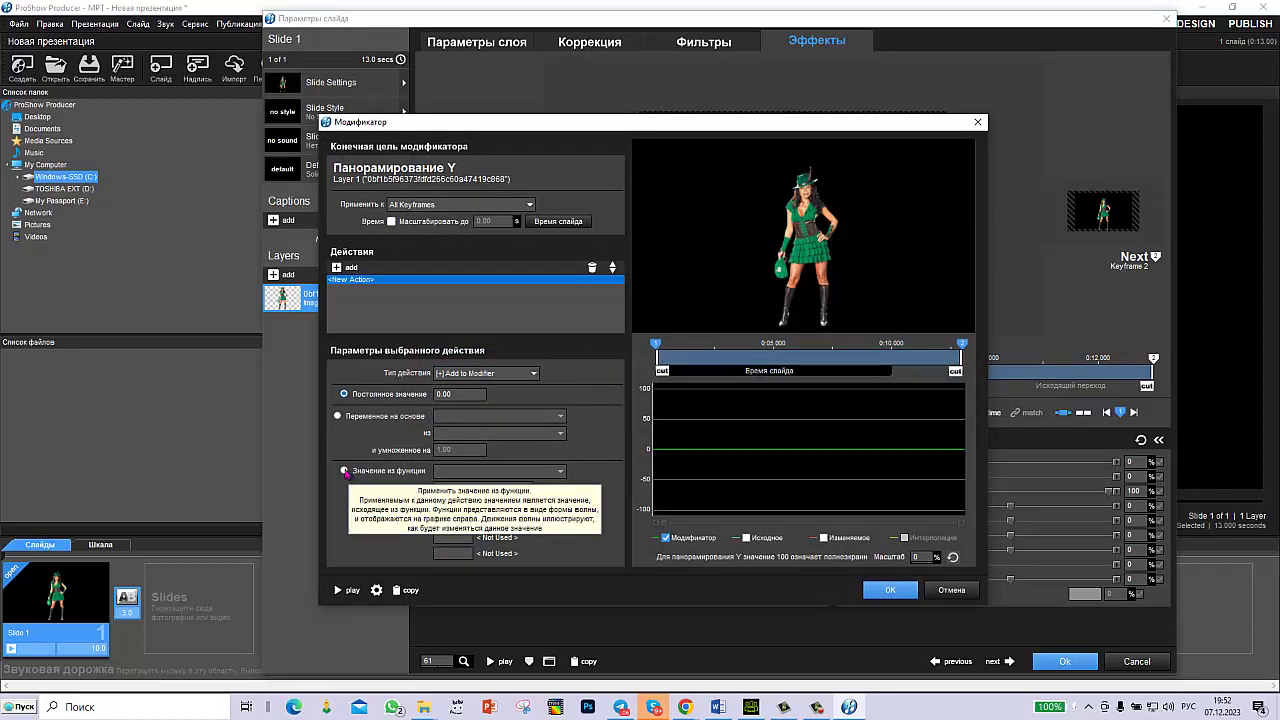
pyautogui.click(344, 471)
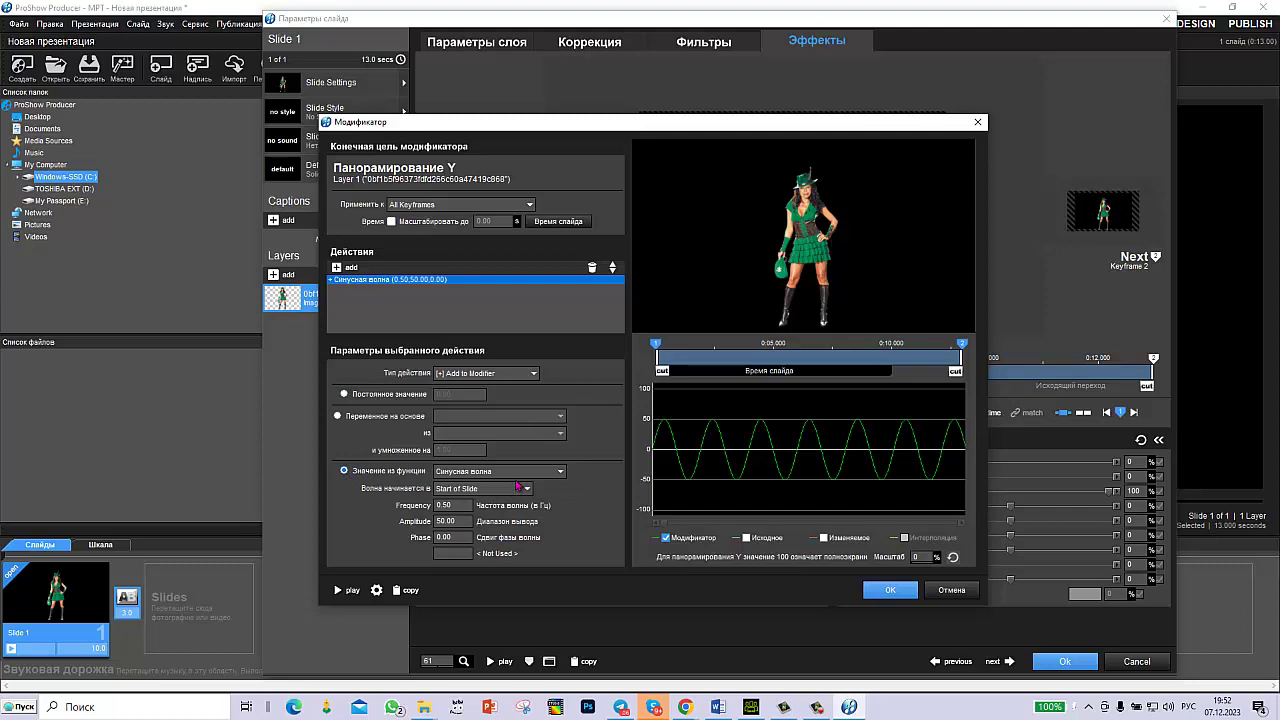
# Step: Set the Pan Y sine wave's amplitude to 1 and preview the resulting motion
pyautogui.click(458, 522)
pyautogui.press('BackSpace')
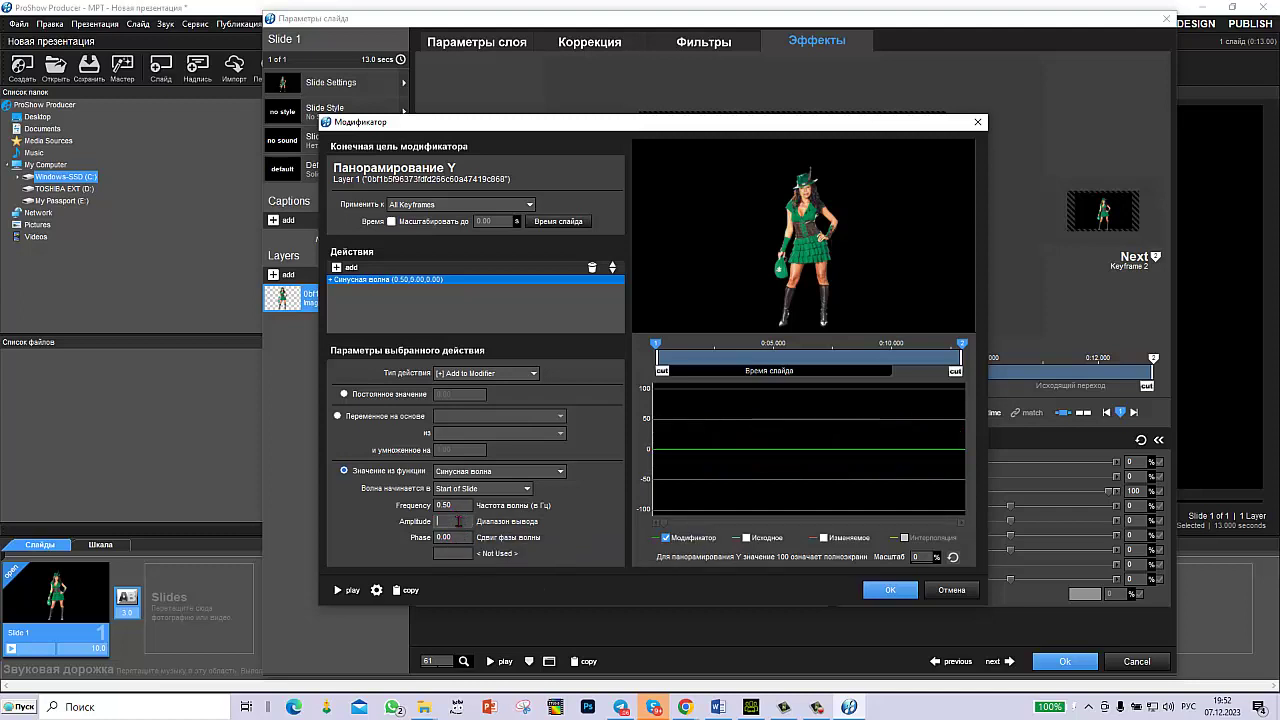
pyautogui.write('1')
pyautogui.click(340, 592)
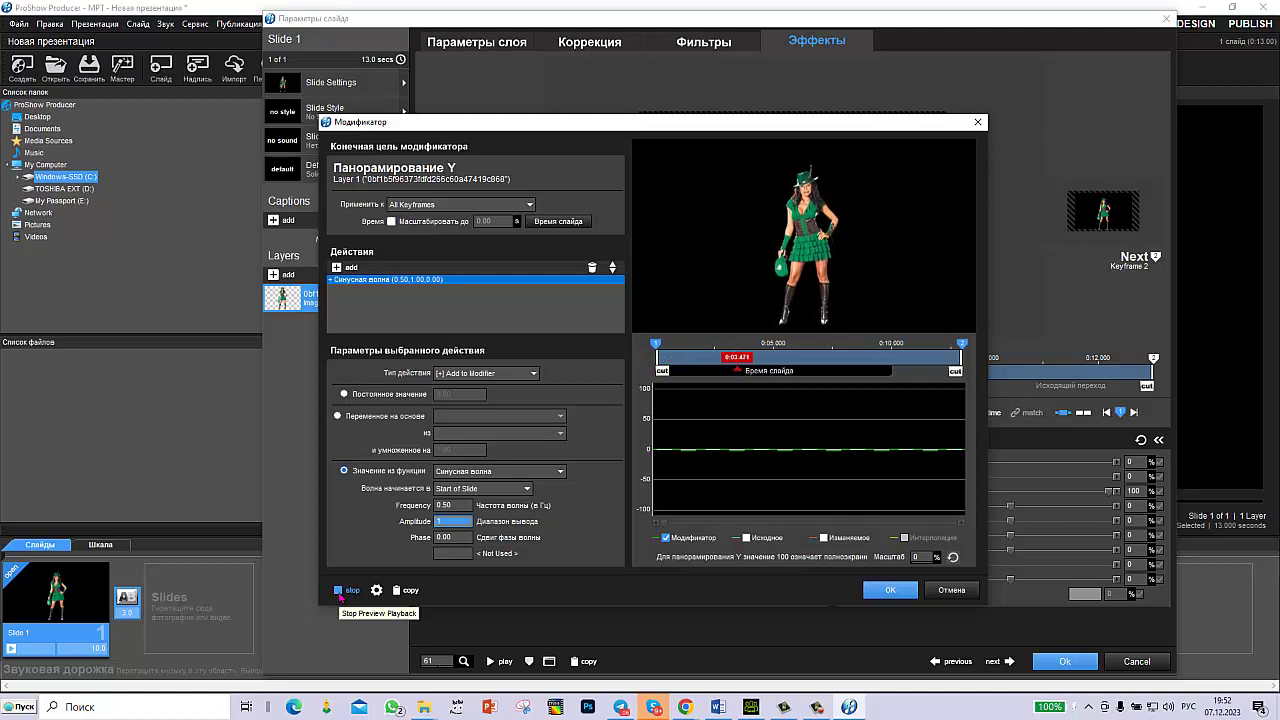
pyautogui.click(341, 592)
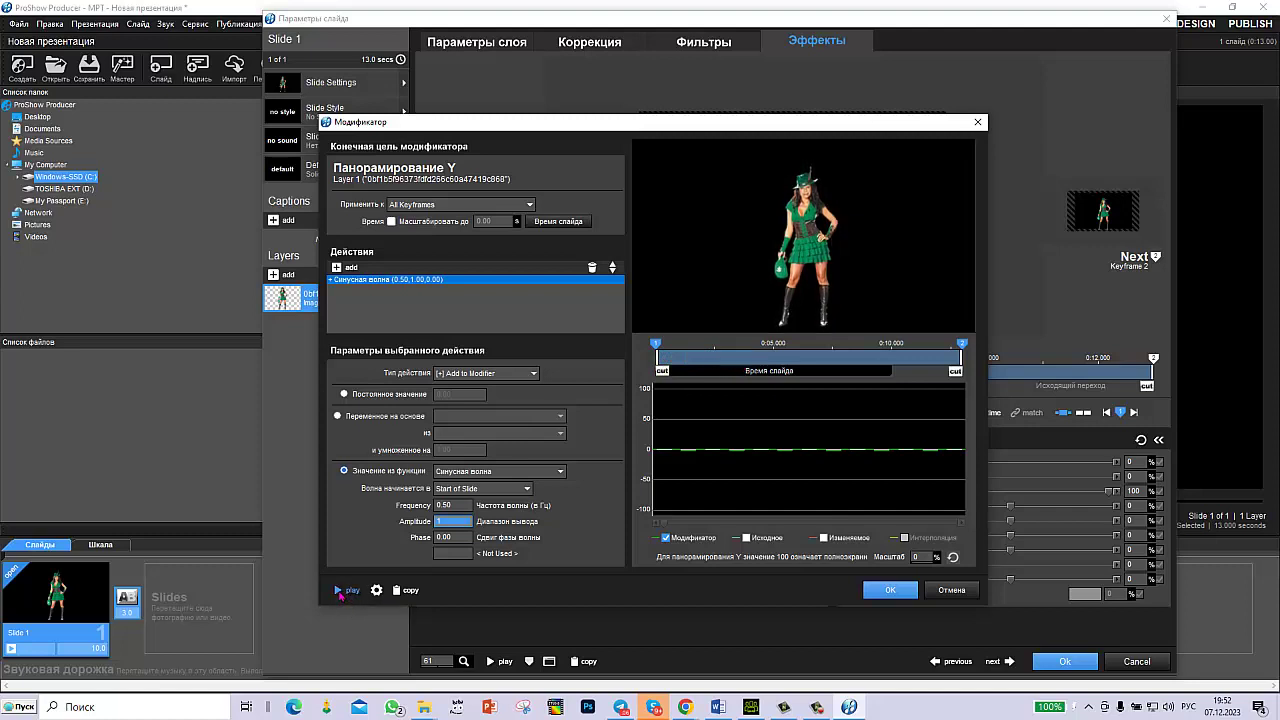
# Step: Apply the Pan Y modifier and delete it from the layer's vertical position
pyautogui.click(876, 594)
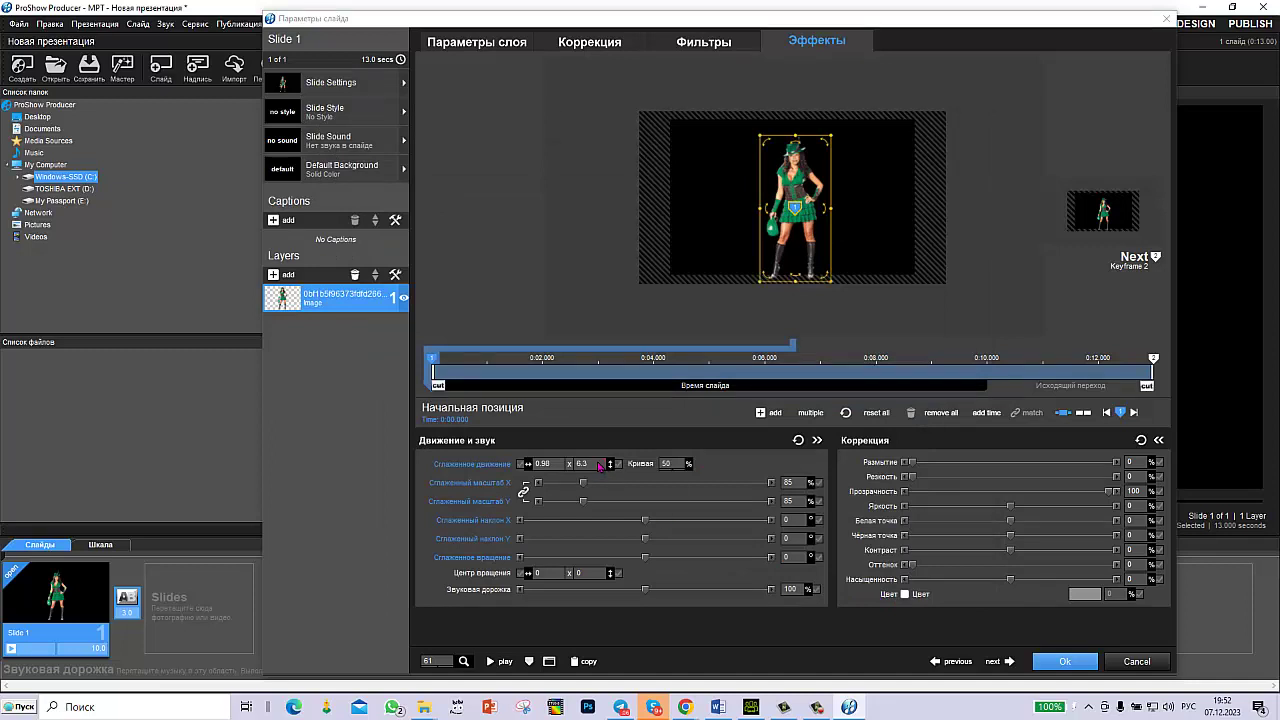
pyautogui.rightClick(600, 465)
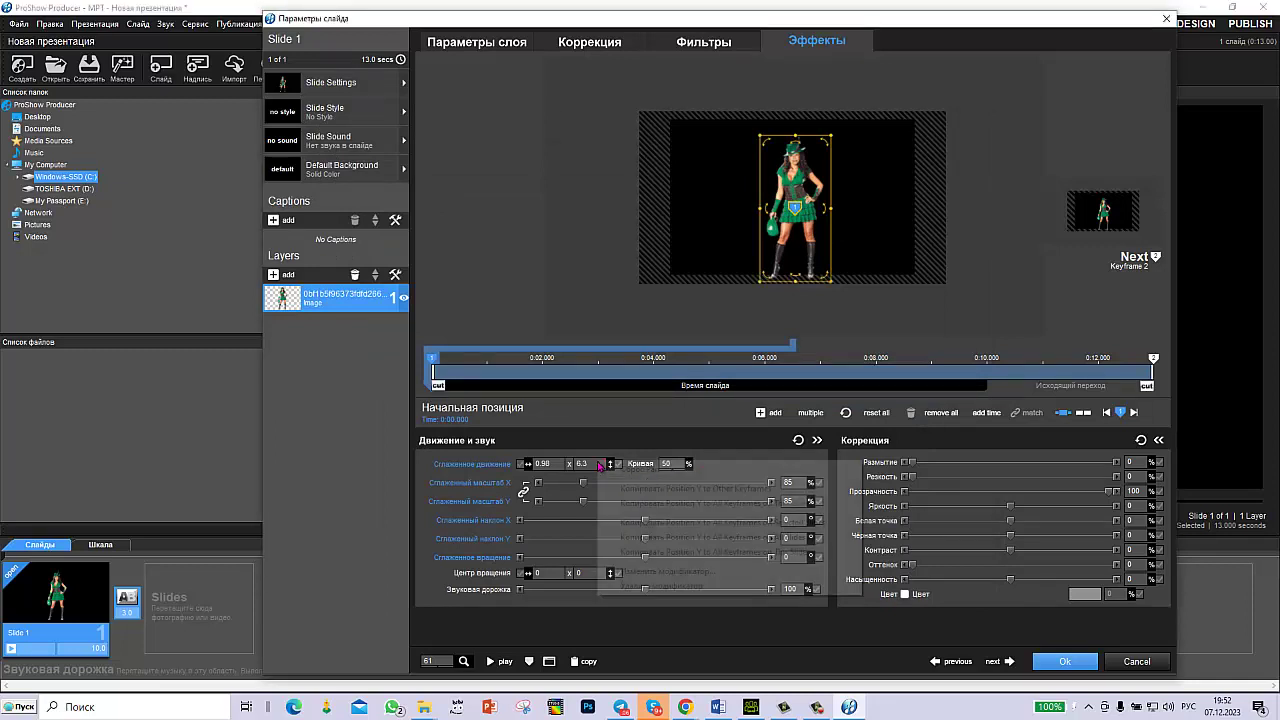
pyautogui.click(627, 587)
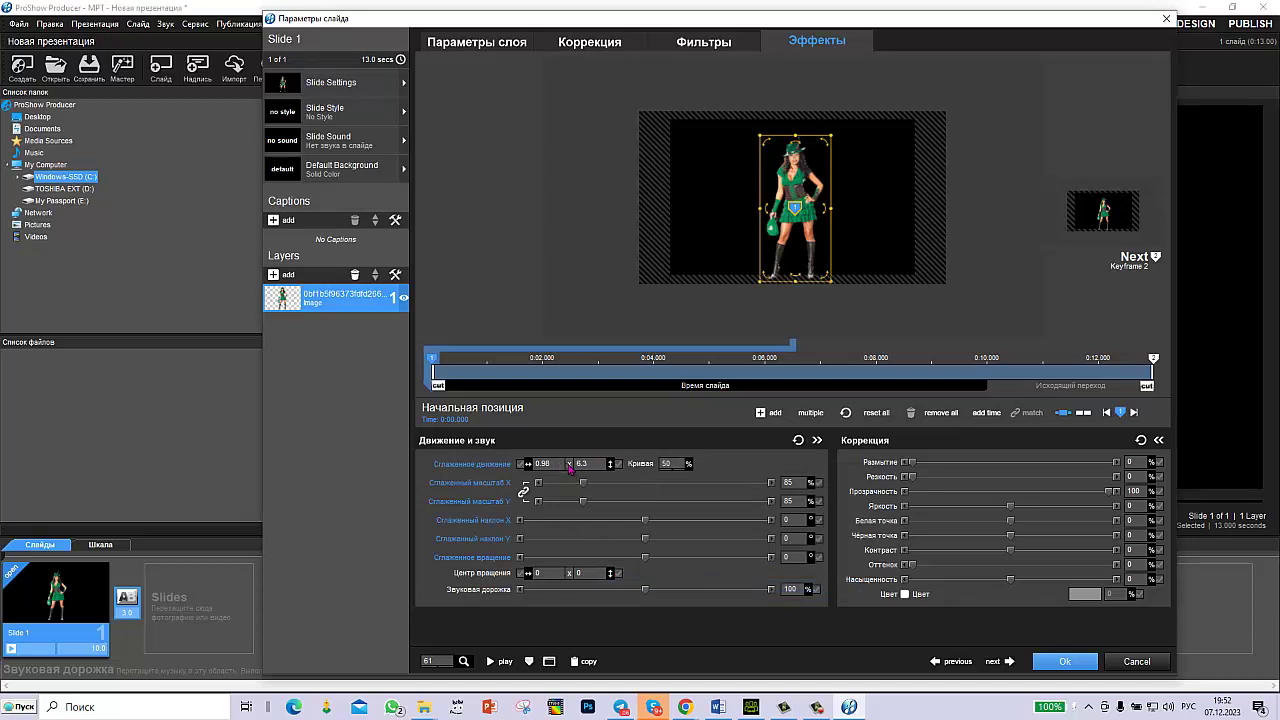
# Step: Add a modifier to the layer's horizontal position (Pan X) that takes its value from a sine wave function
pyautogui.doubleClick(559, 463)
pyautogui.rightClick(561, 464)
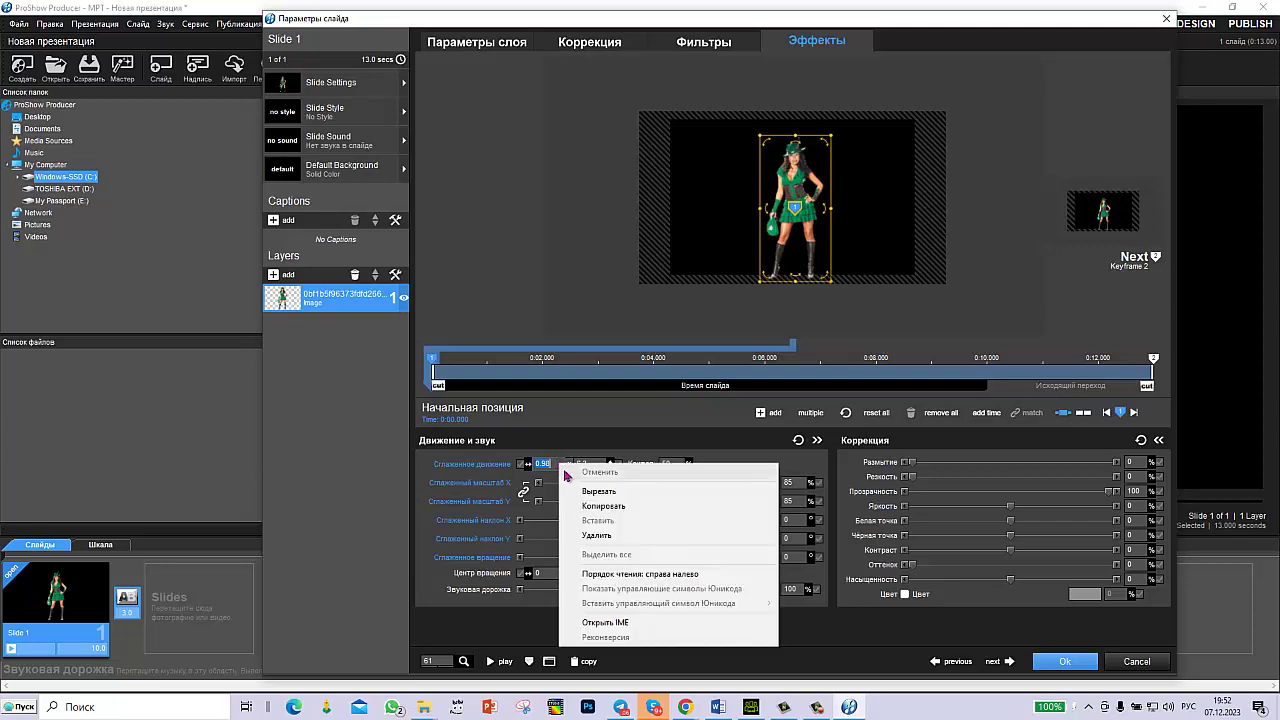
pyautogui.click(558, 463)
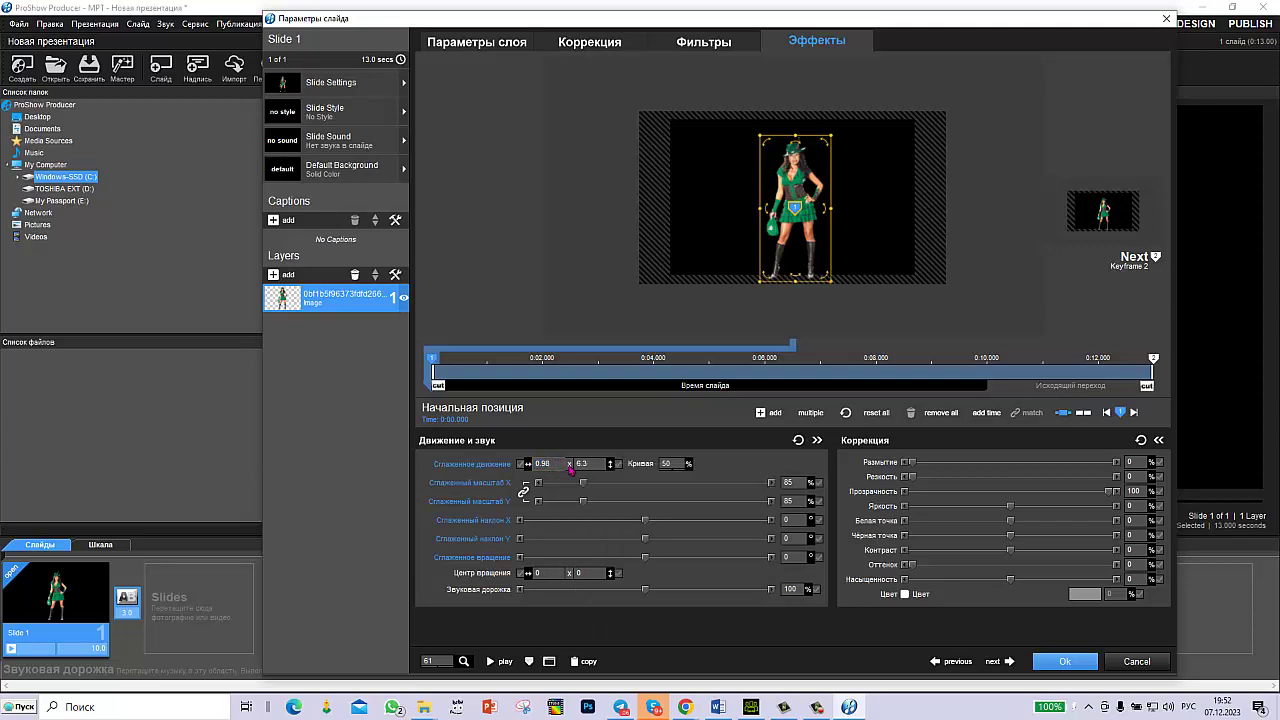
pyautogui.doubleClick(556, 464)
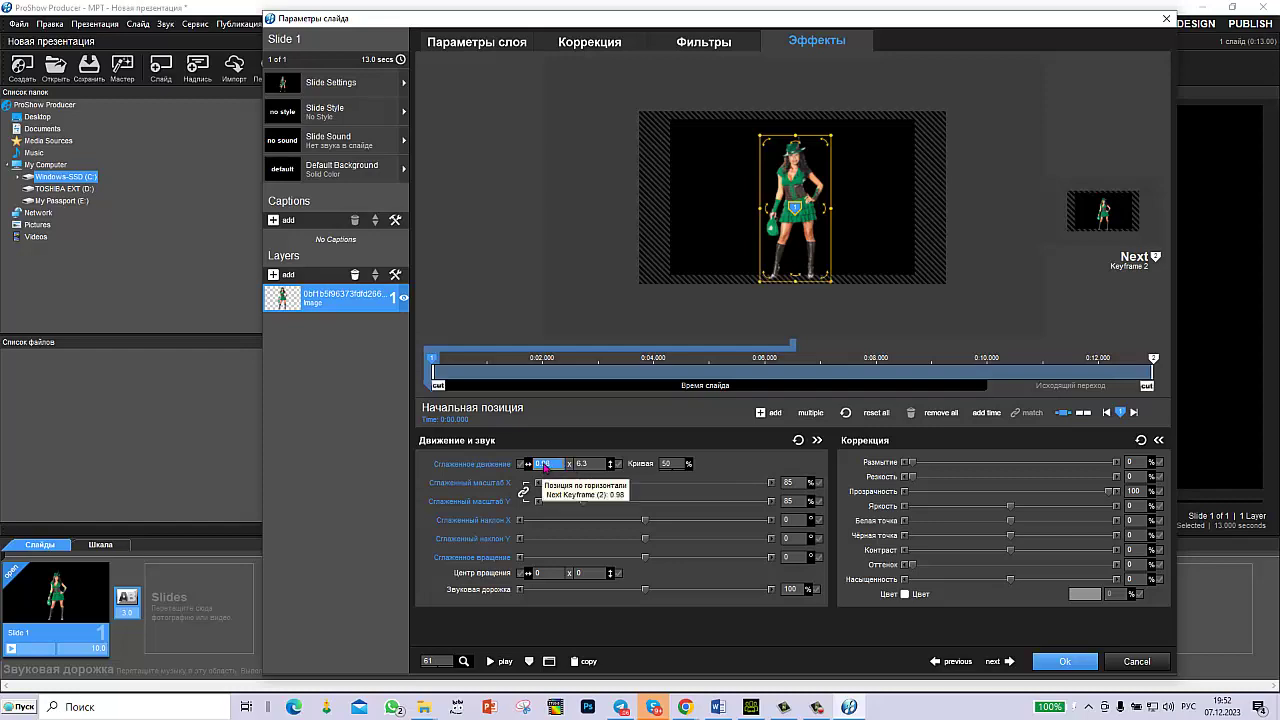
pyautogui.rightClick(548, 464)
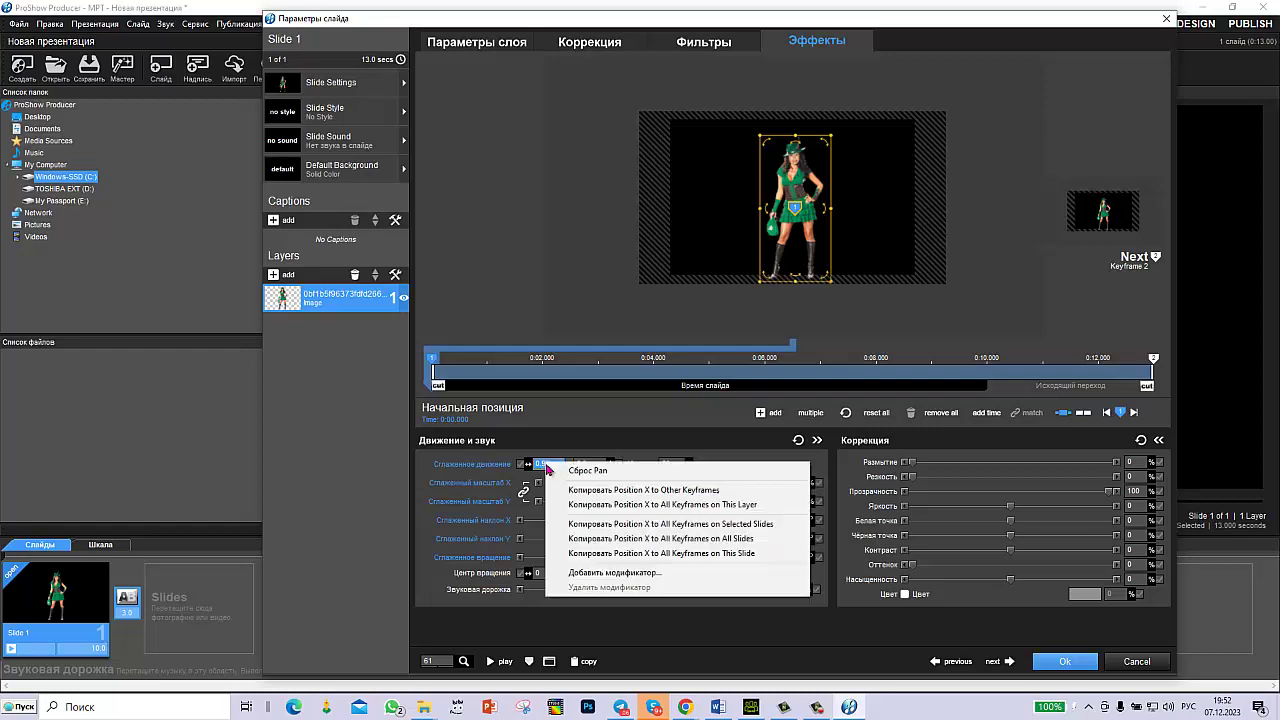
pyautogui.click(572, 576)
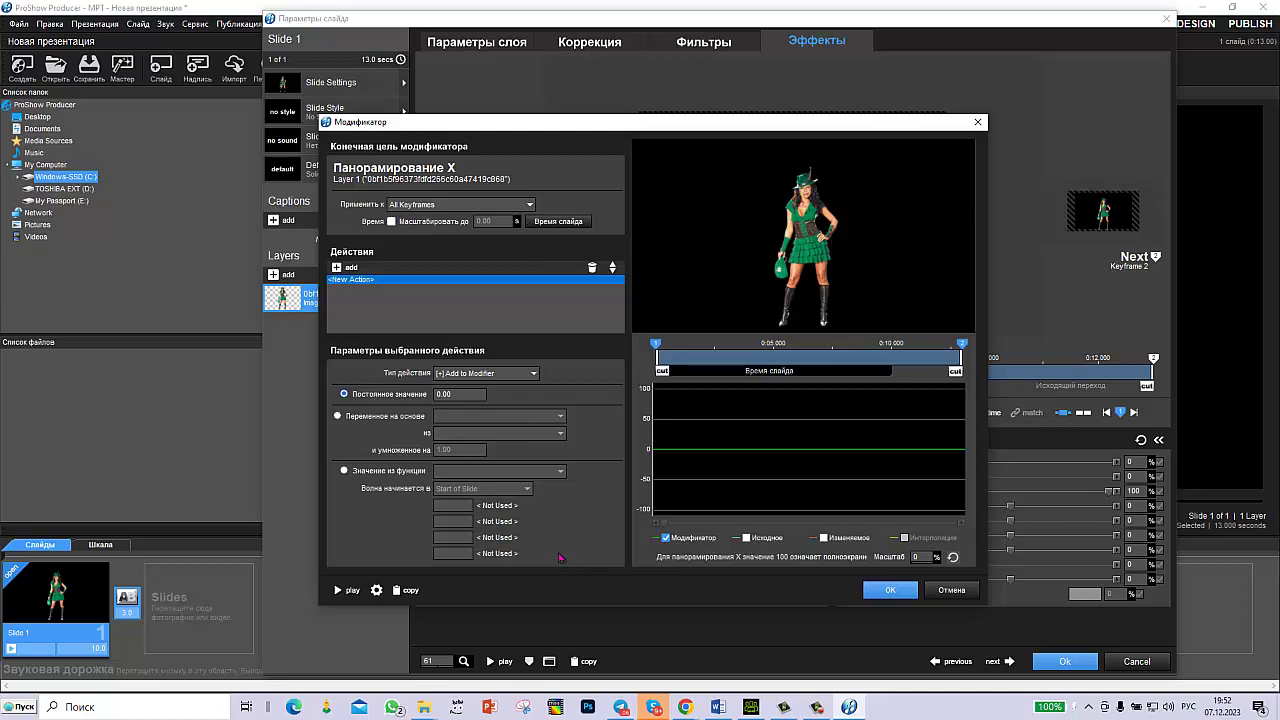
pyautogui.click(344, 471)
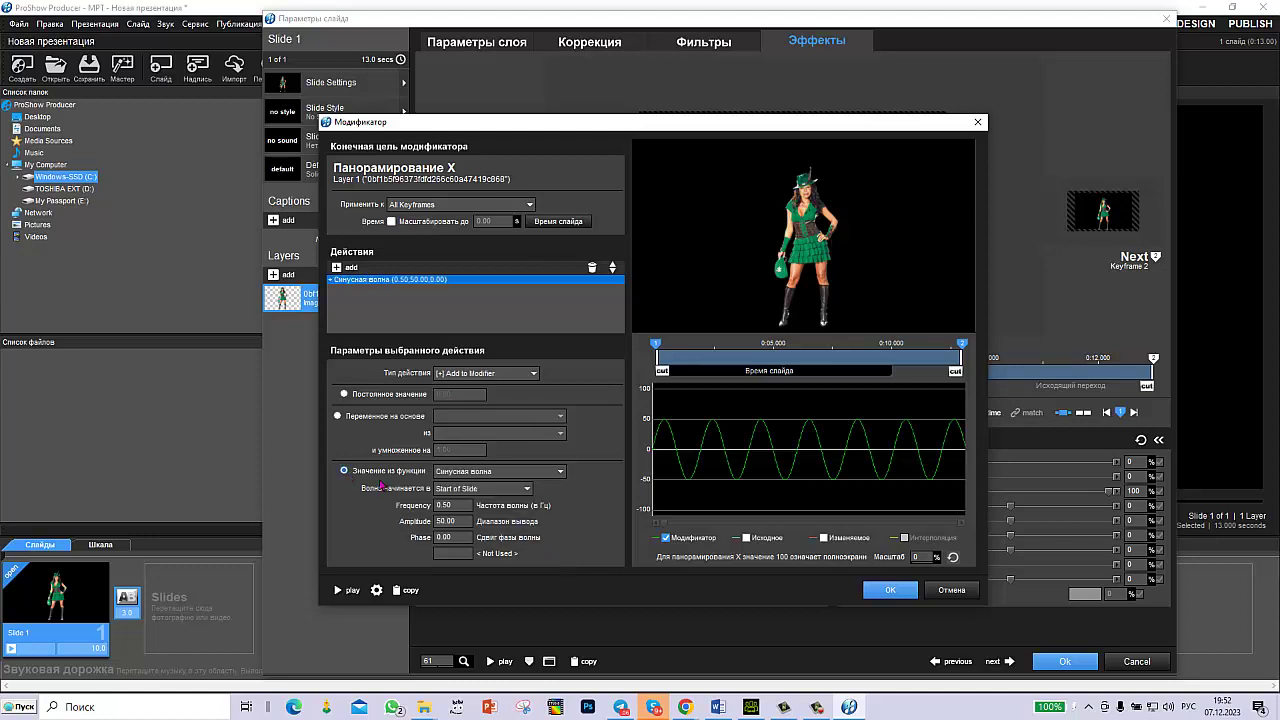
# Step: Set the Pan X sine wave's frequency to 1 and amplitude to 3, and preview the motion
pyautogui.click(456, 506)
pyautogui.press('BackSpace')
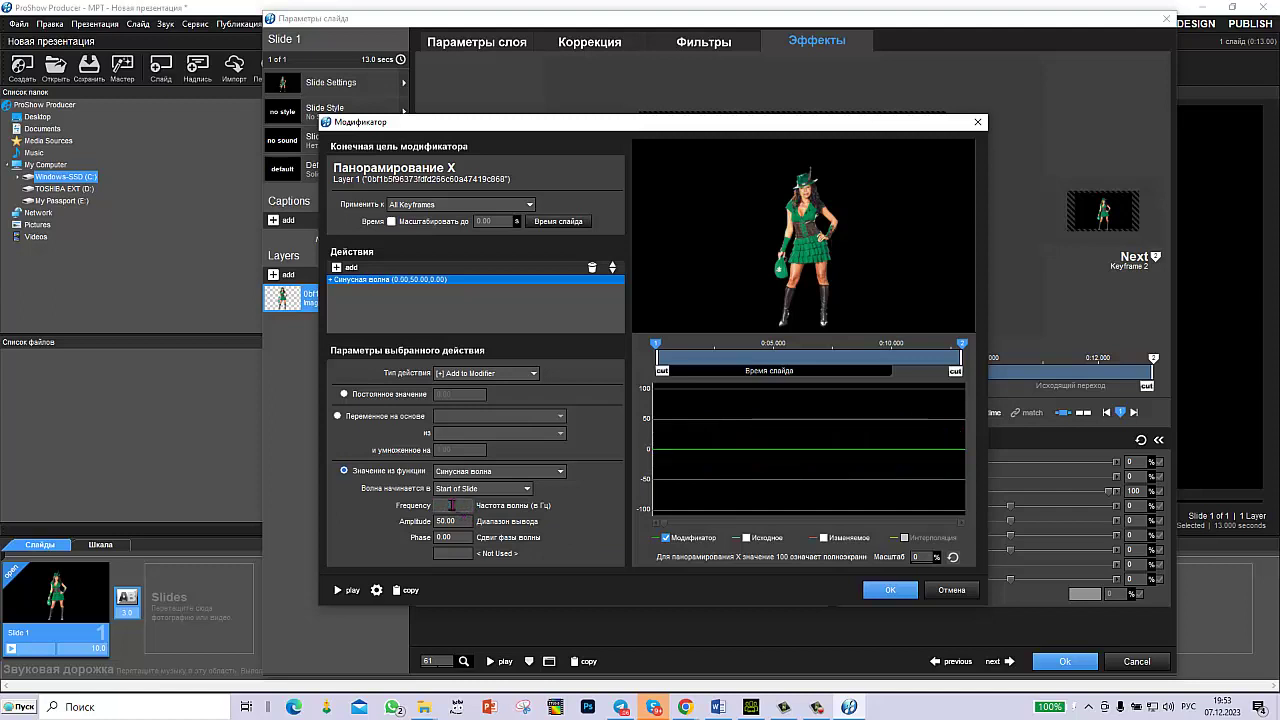
pyautogui.write('1')
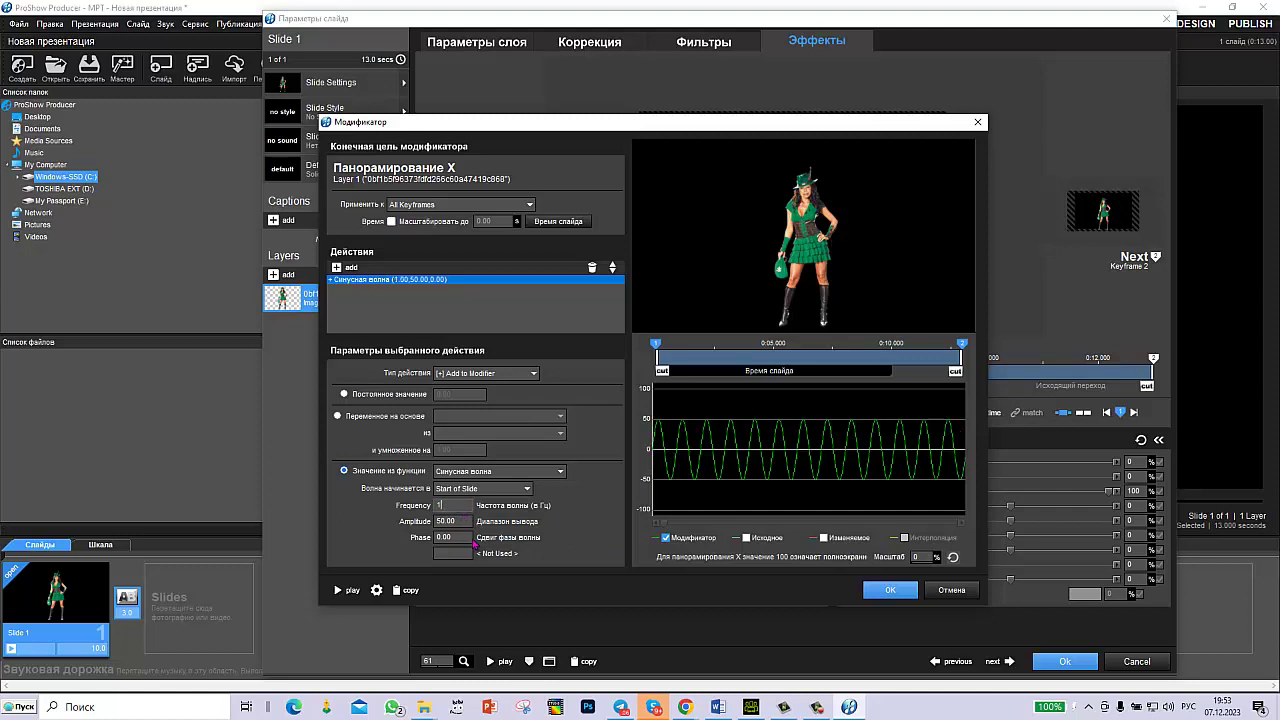
pyautogui.click(459, 521)
pyautogui.press('BackSpace')
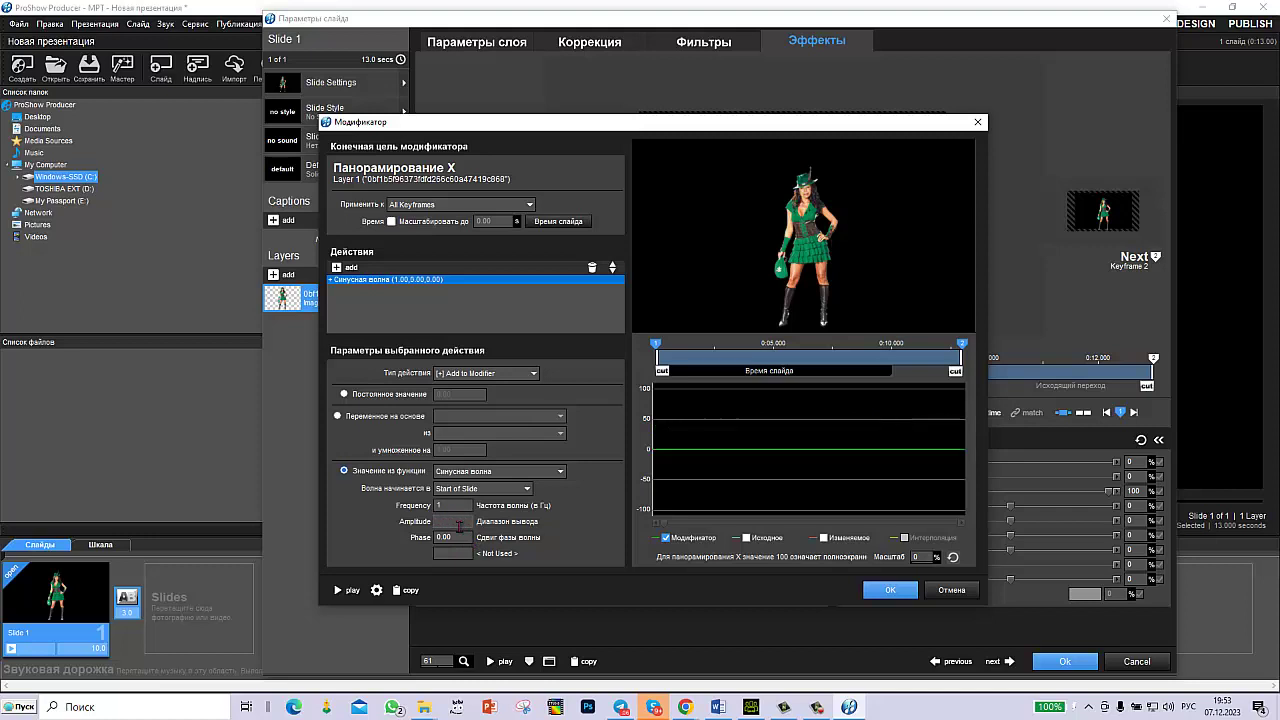
pyautogui.write('3')
pyautogui.click(343, 592)
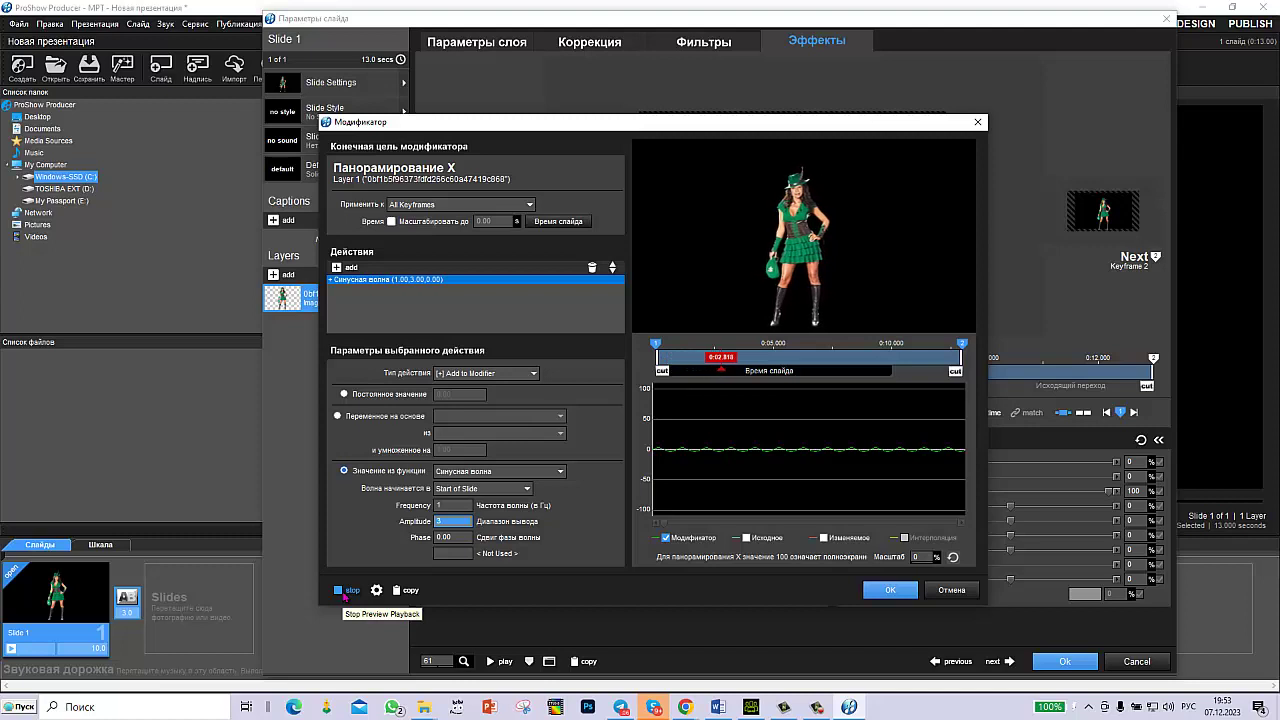
pyautogui.click(343, 592)
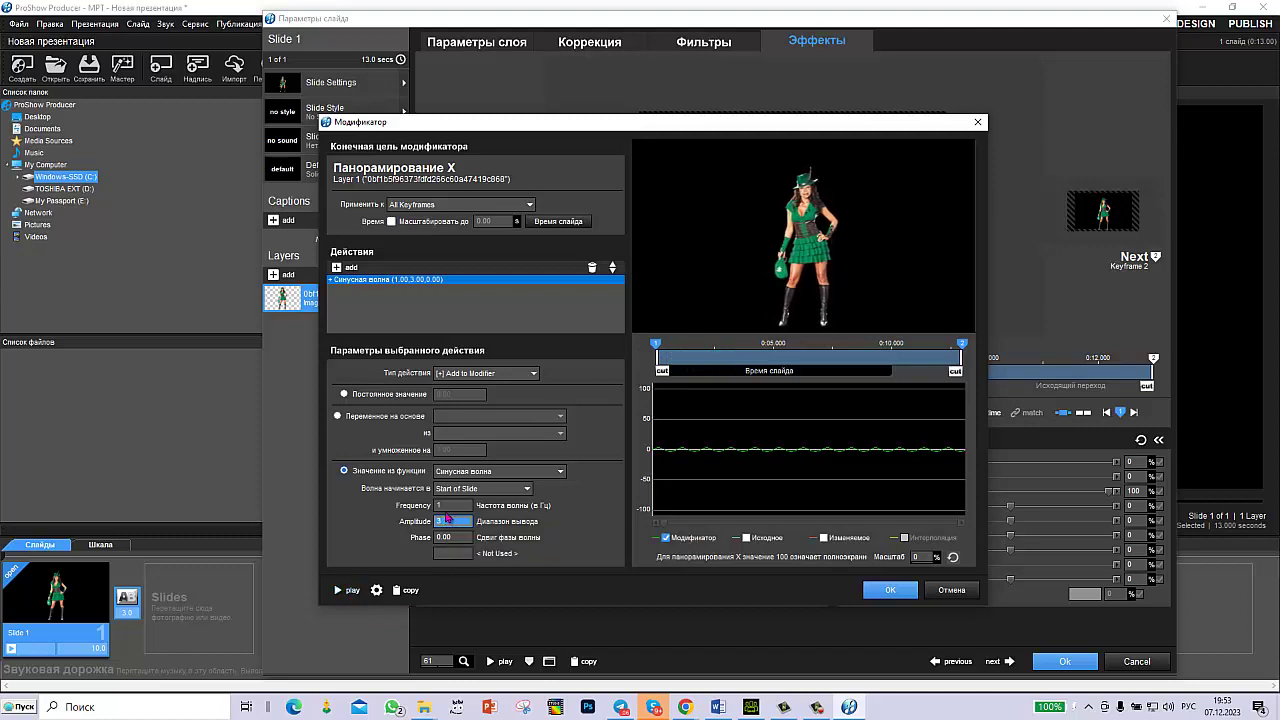
# Step: Set the Pan X sine wave's frequency to 5 and amplitude to 1, and preview the motion
pyautogui.click(440, 506)
pyautogui.press('BackSpace')
pyautogui.write('1')
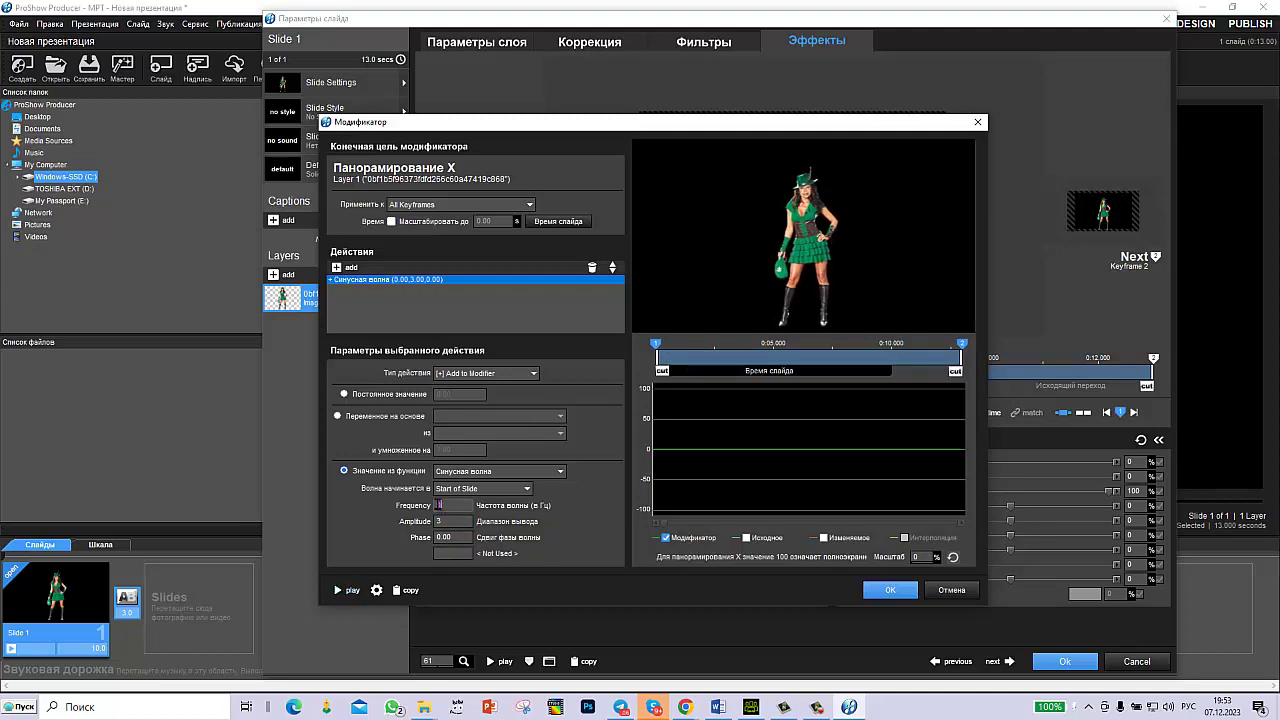
pyautogui.write('5')
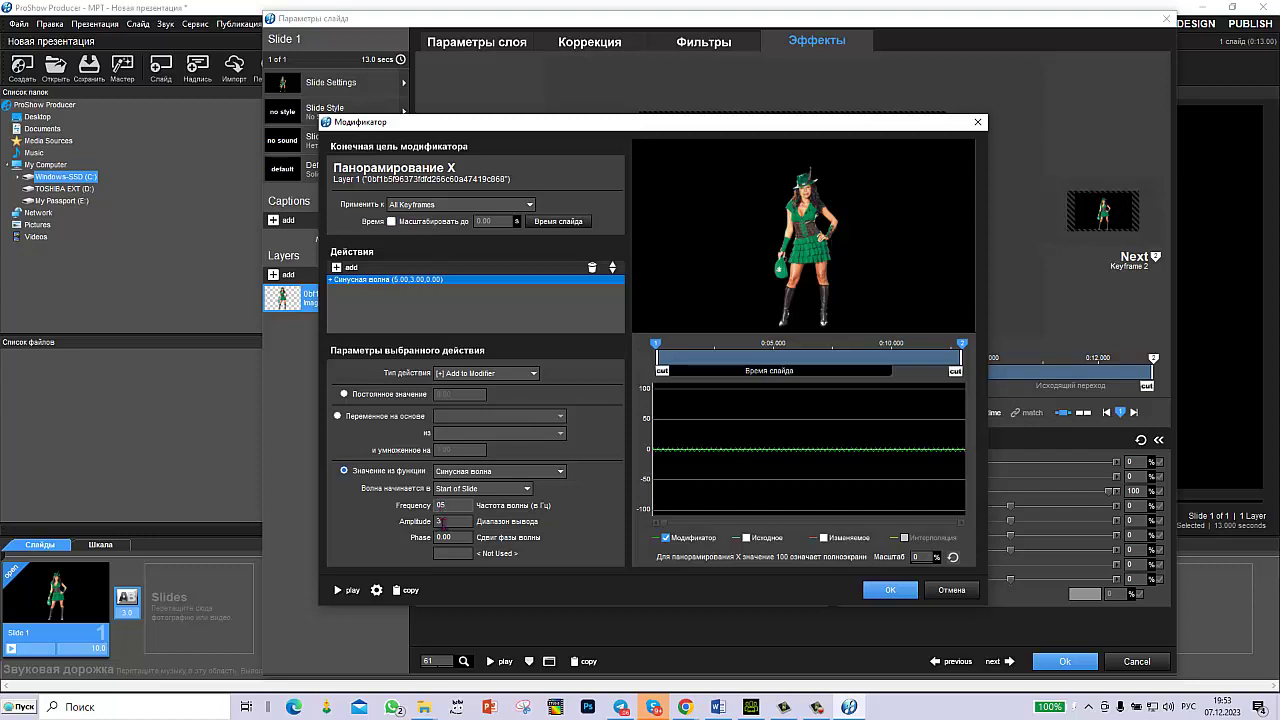
pyautogui.click(440, 521)
pyautogui.press('BackSpace')
pyautogui.write('1')
pyautogui.click(348, 591)
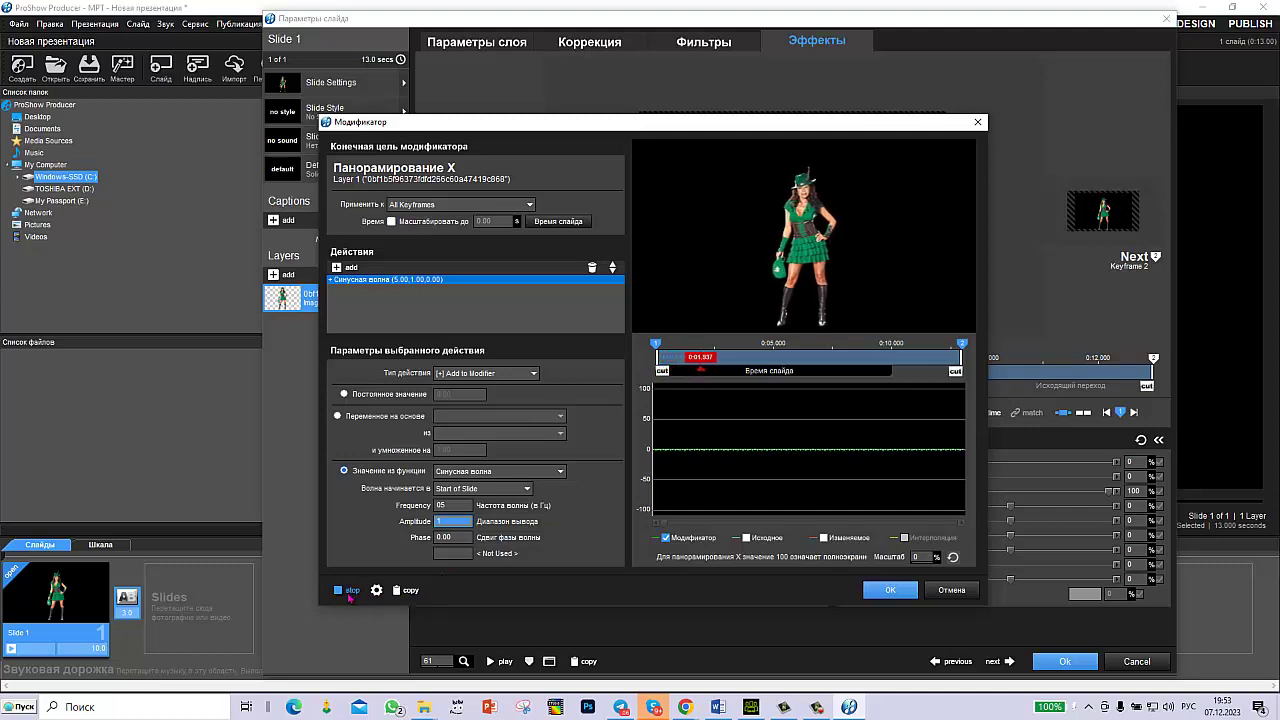
pyautogui.click(350, 591)
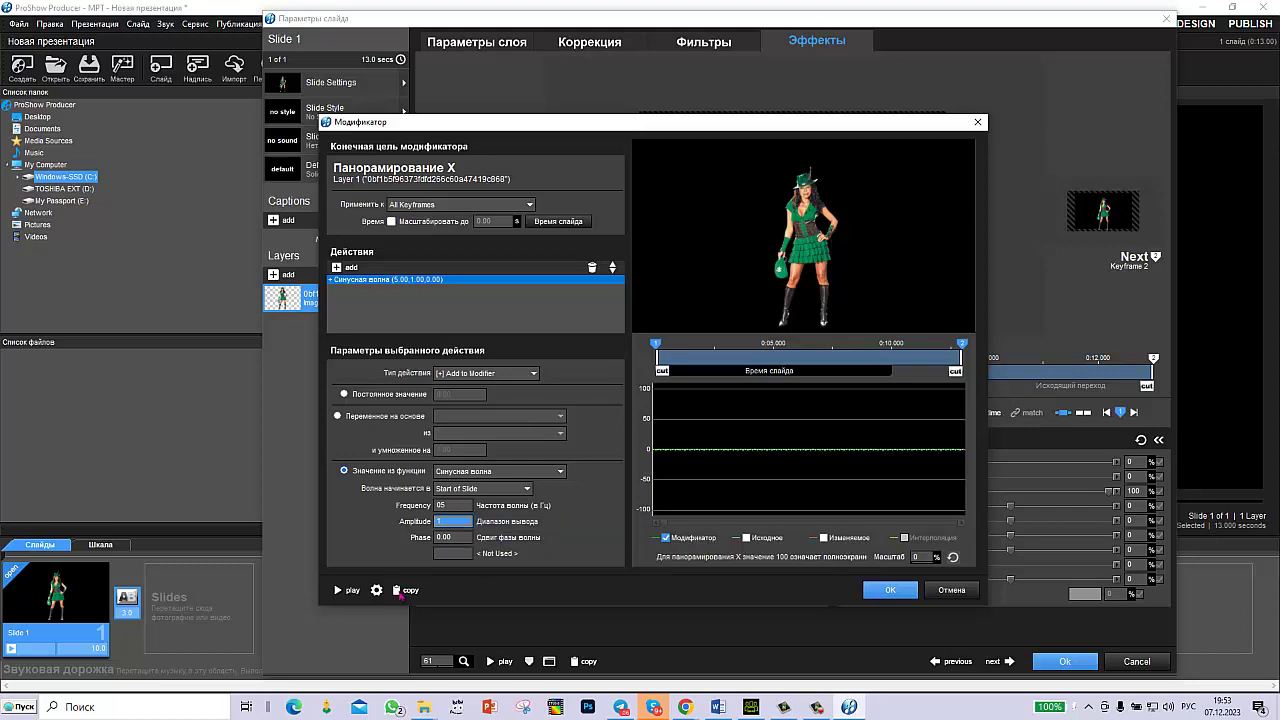
pyautogui.click(348, 592)
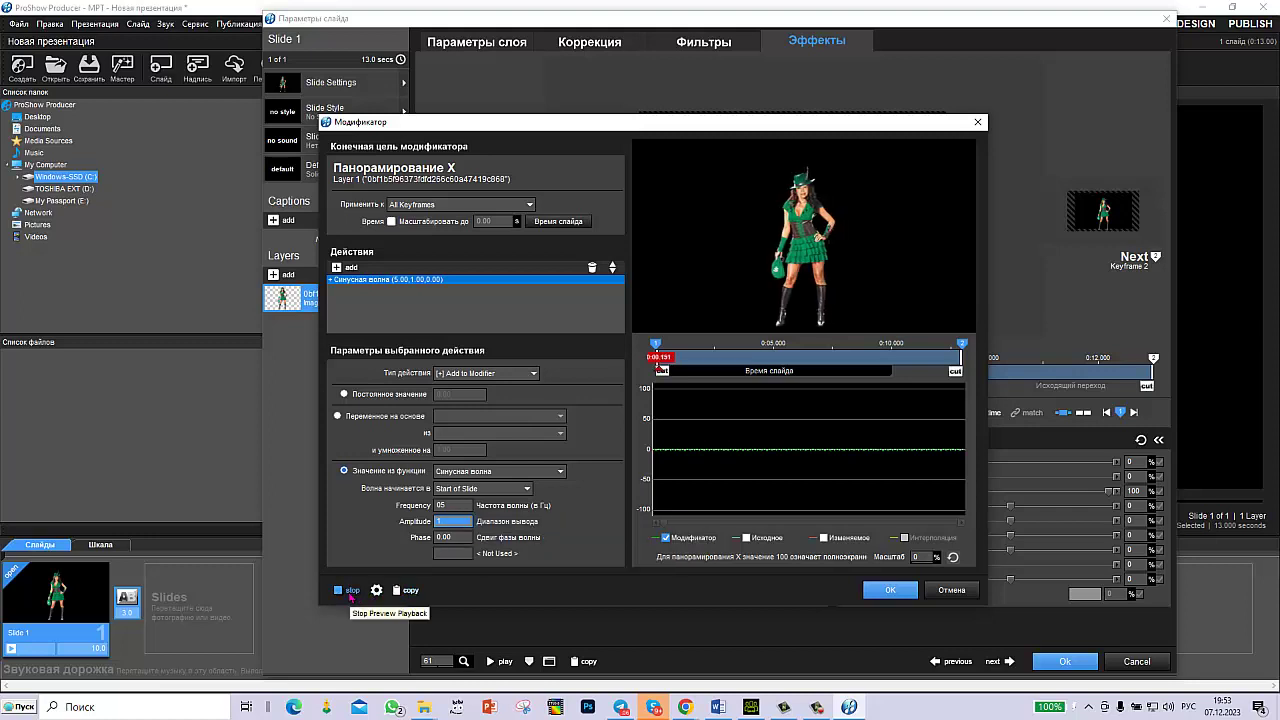
pyautogui.click(350, 592)
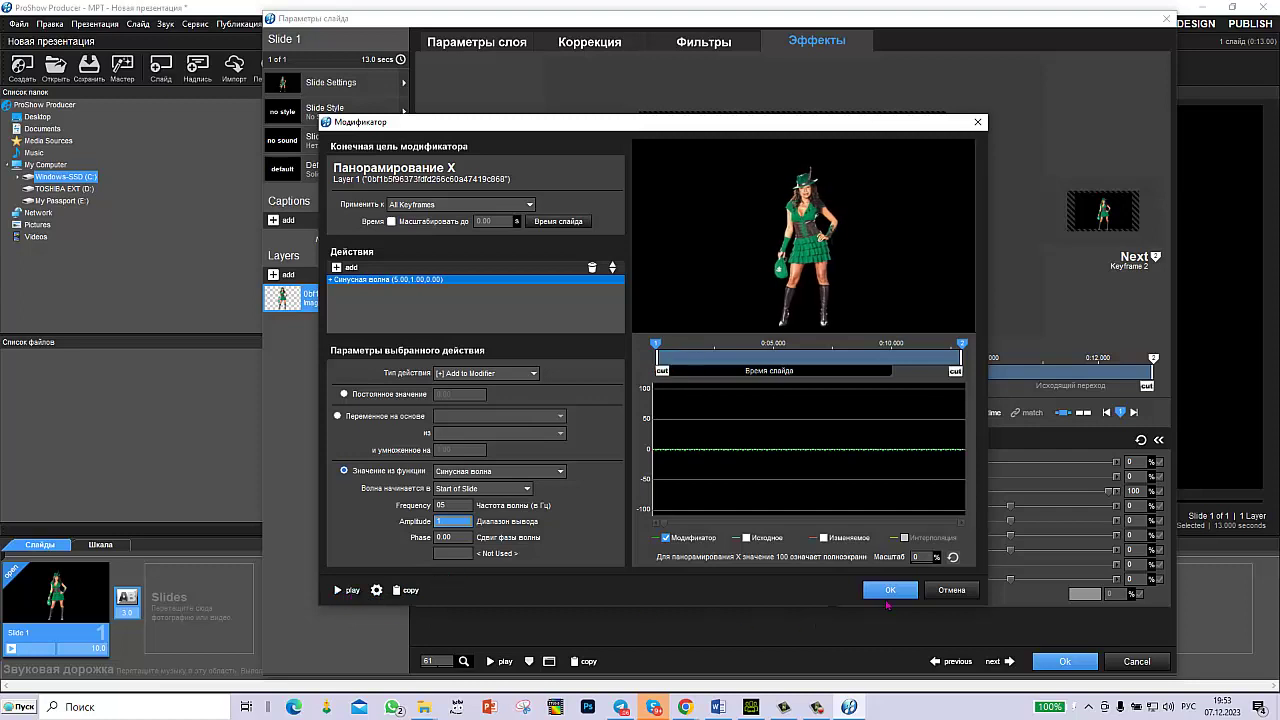
# Step: Apply the Pan X modifier and delete it from the layer's horizontal position
pyautogui.click(889, 591)
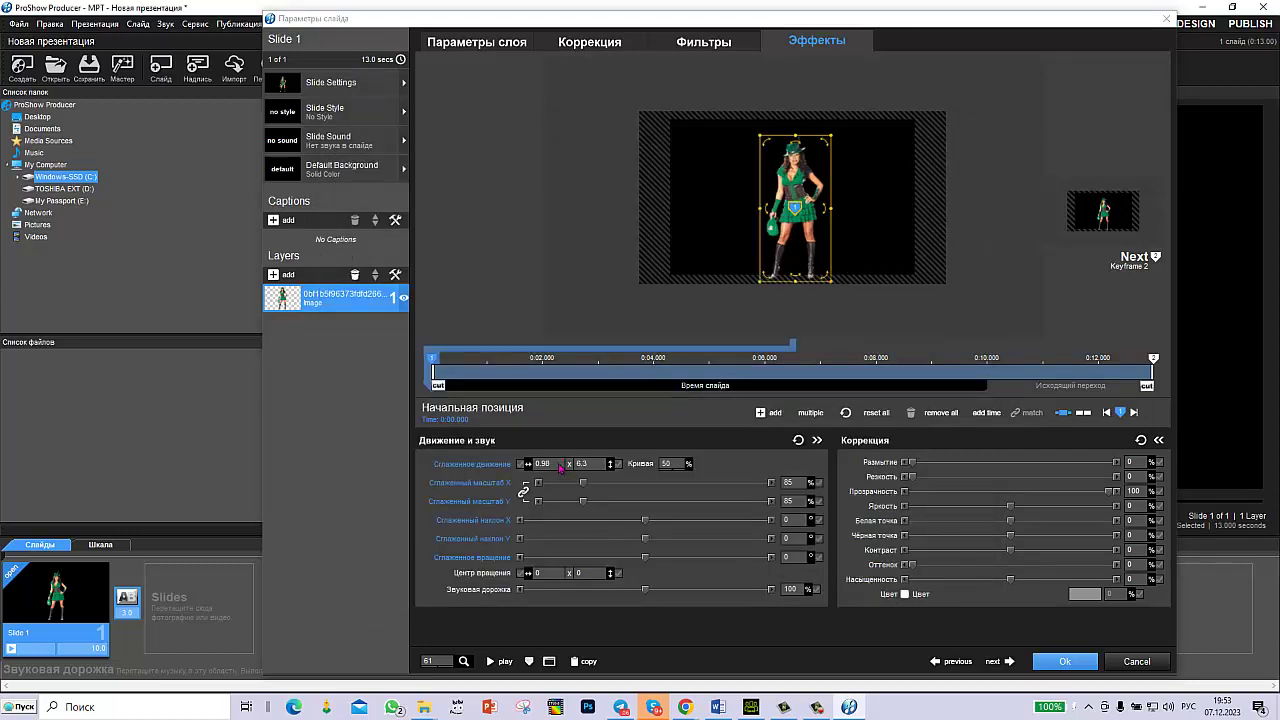
pyautogui.rightClick(561, 466)
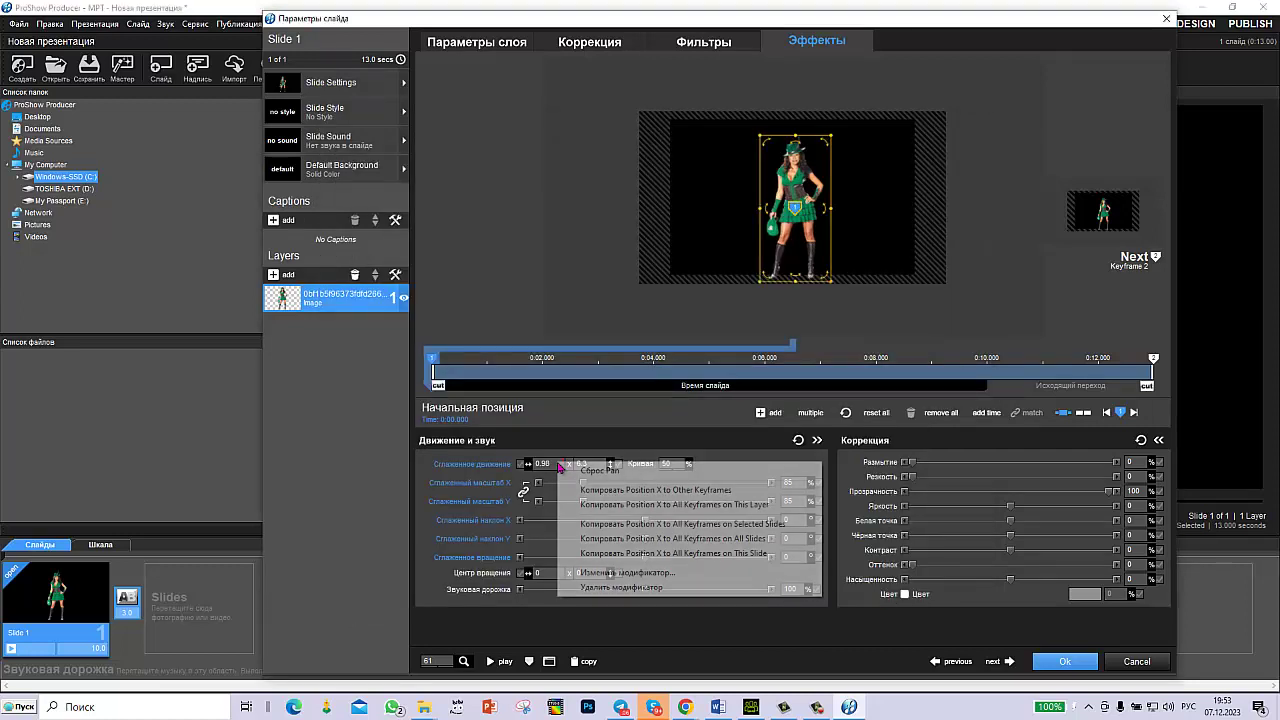
pyautogui.click(590, 588)
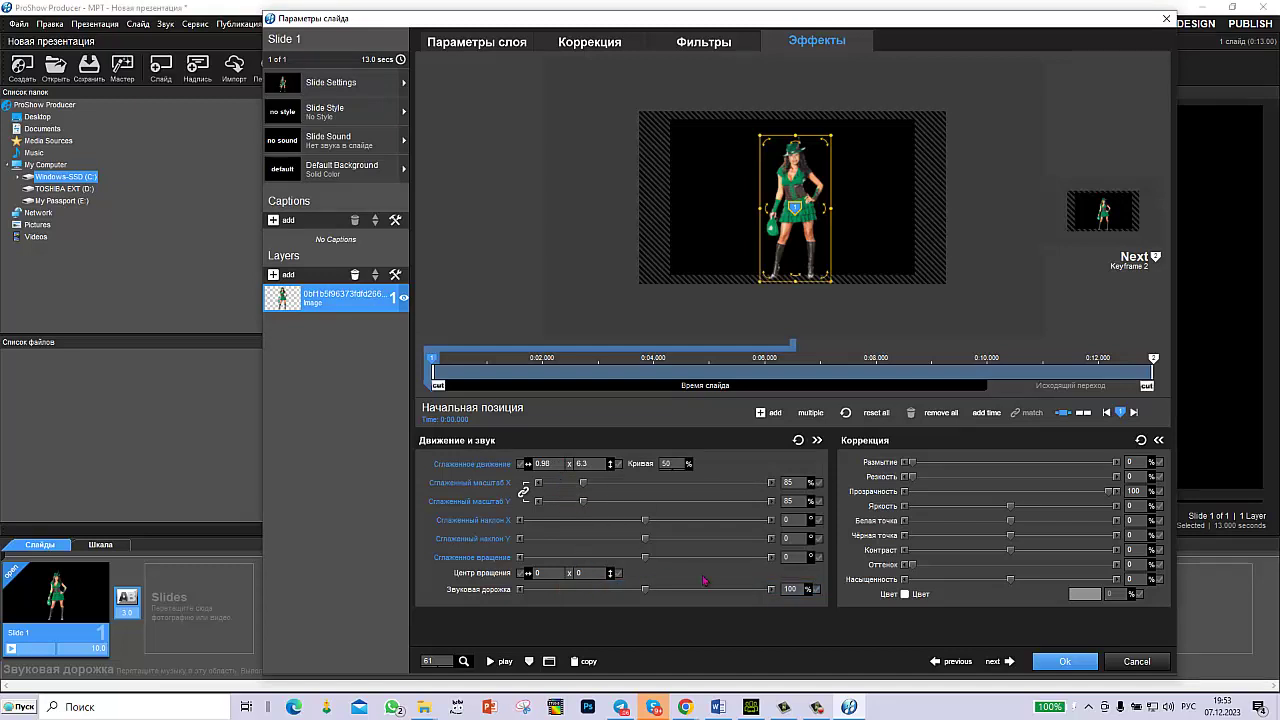
pyautogui.click(817, 706)
pyautogui.click(1212, 658)
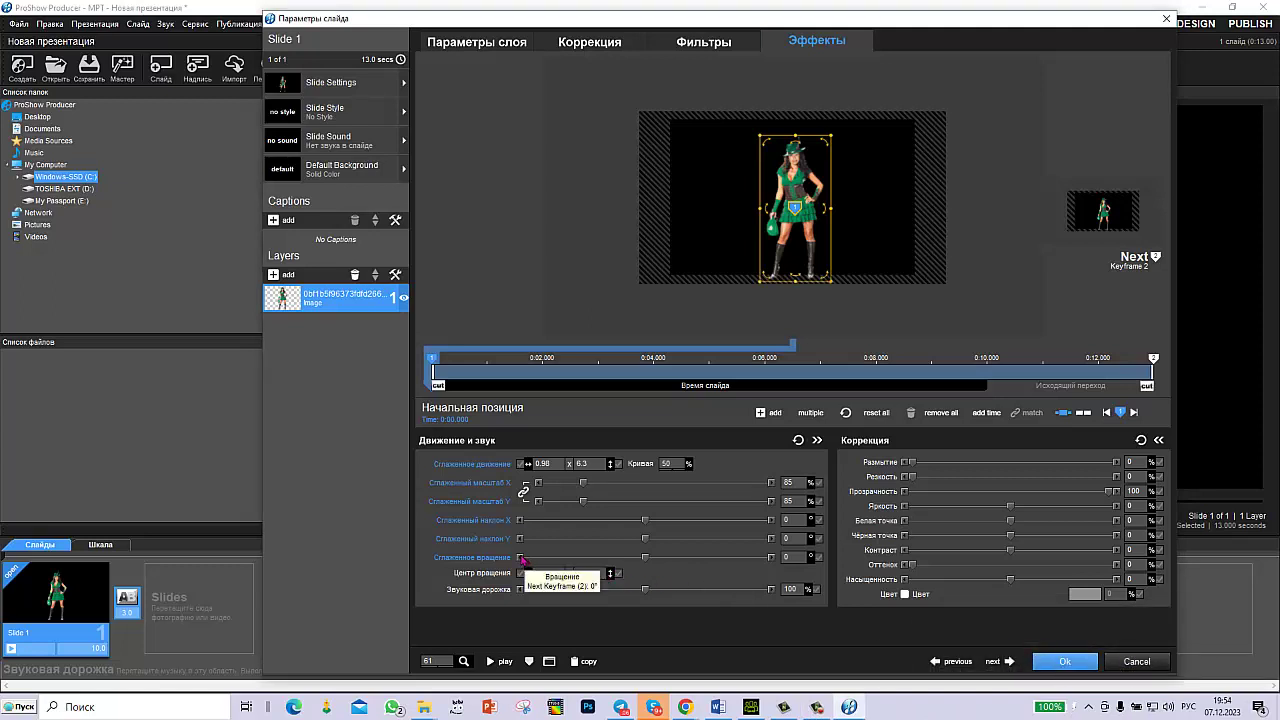
# Step: Add a modifier to the layer's rotation that takes its value from a sine wave function
pyautogui.click(788, 557)
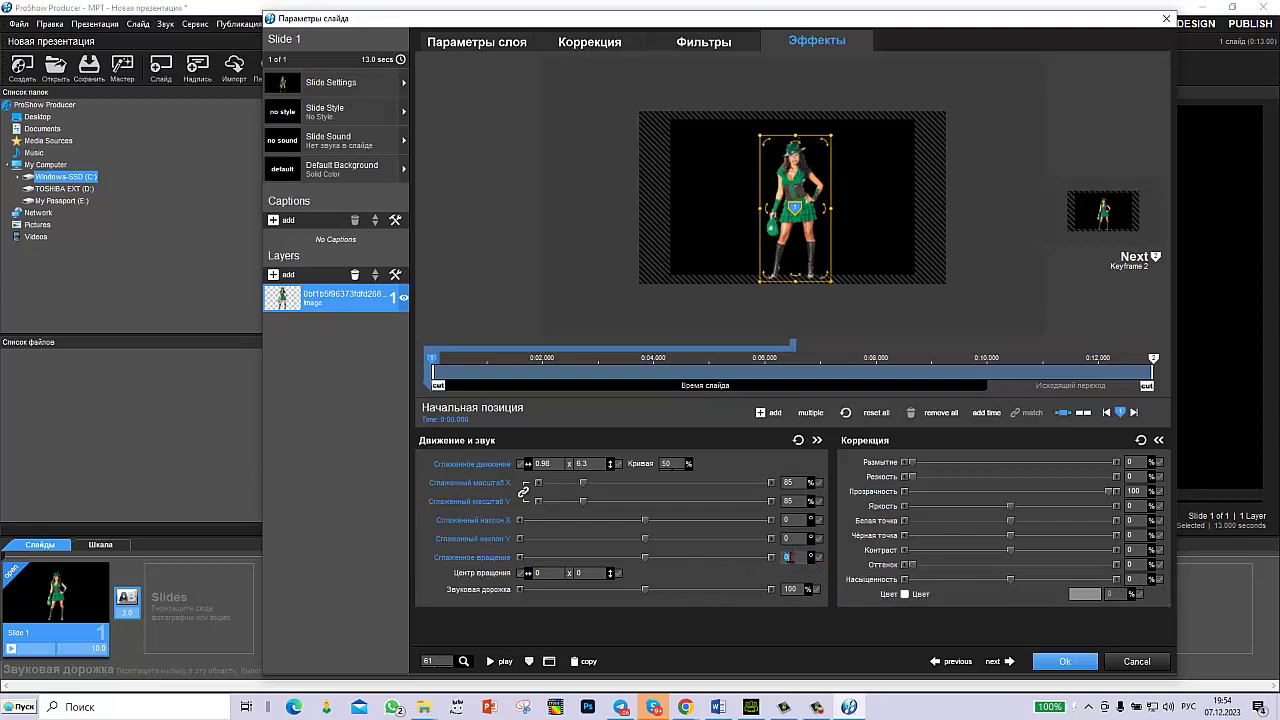
pyautogui.rightClick(791, 560)
pyautogui.click(793, 562)
pyautogui.rightClick(807, 563)
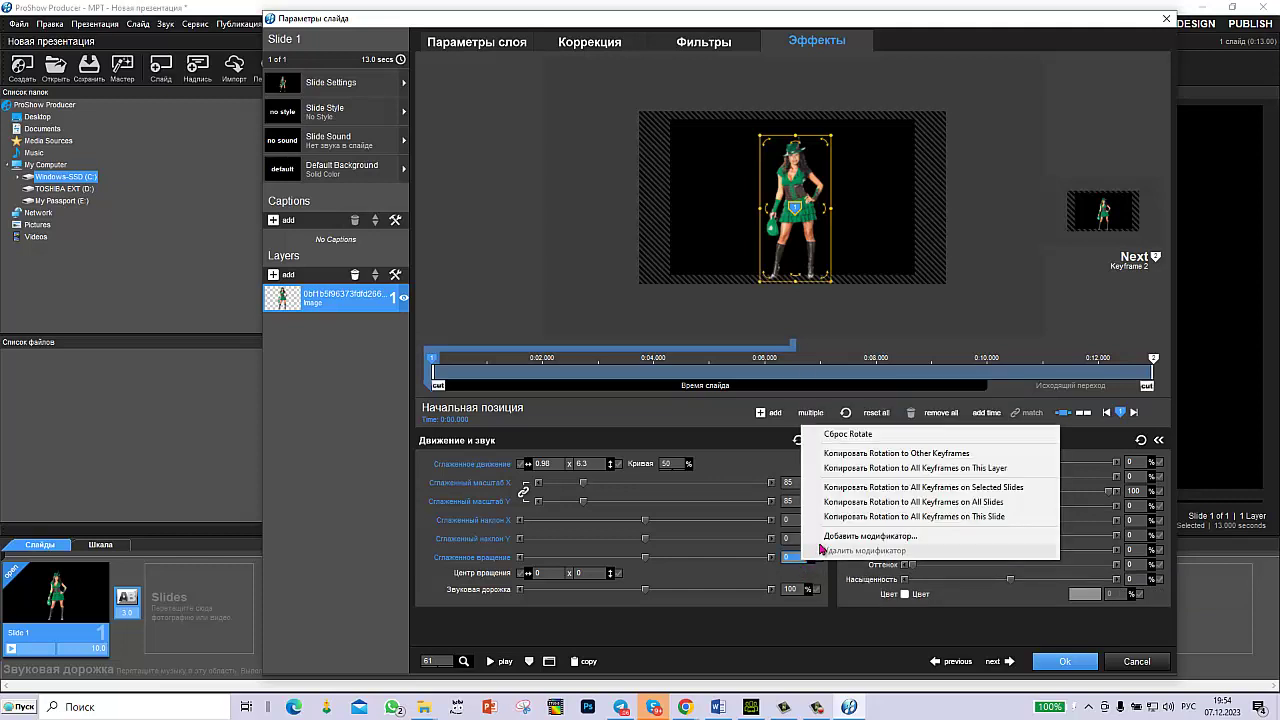
pyautogui.click(828, 536)
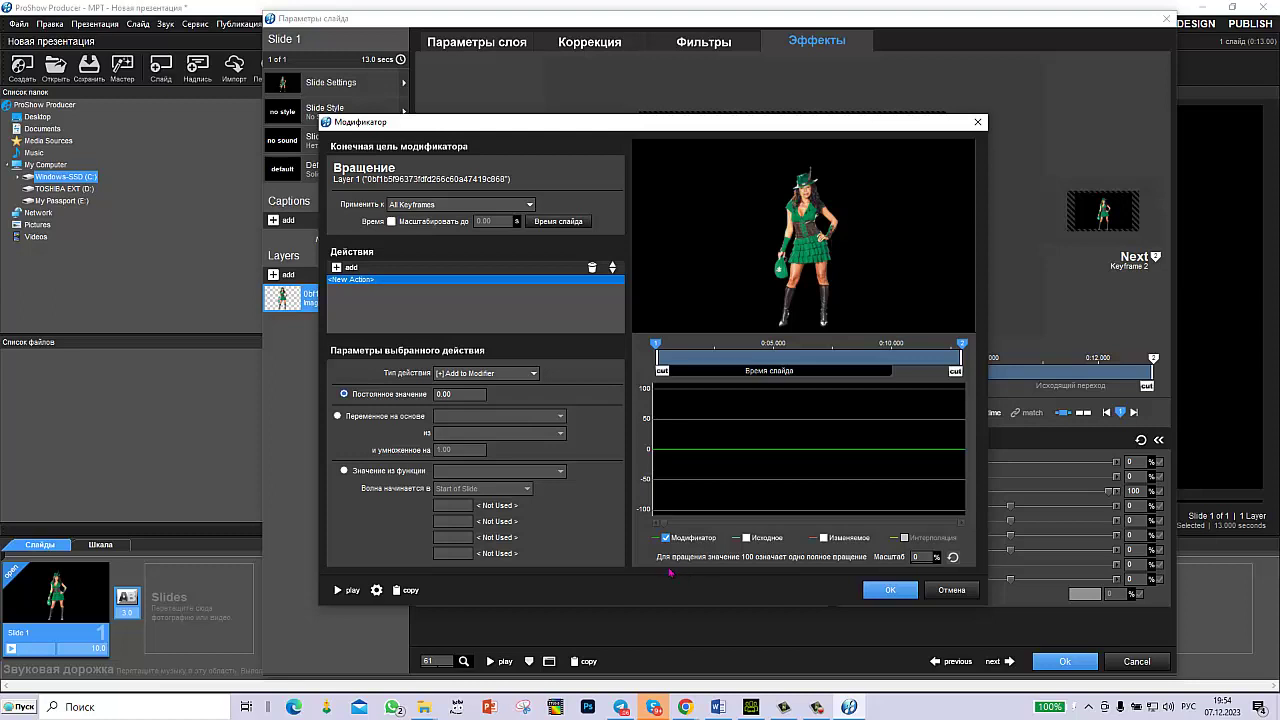
pyautogui.click(344, 471)
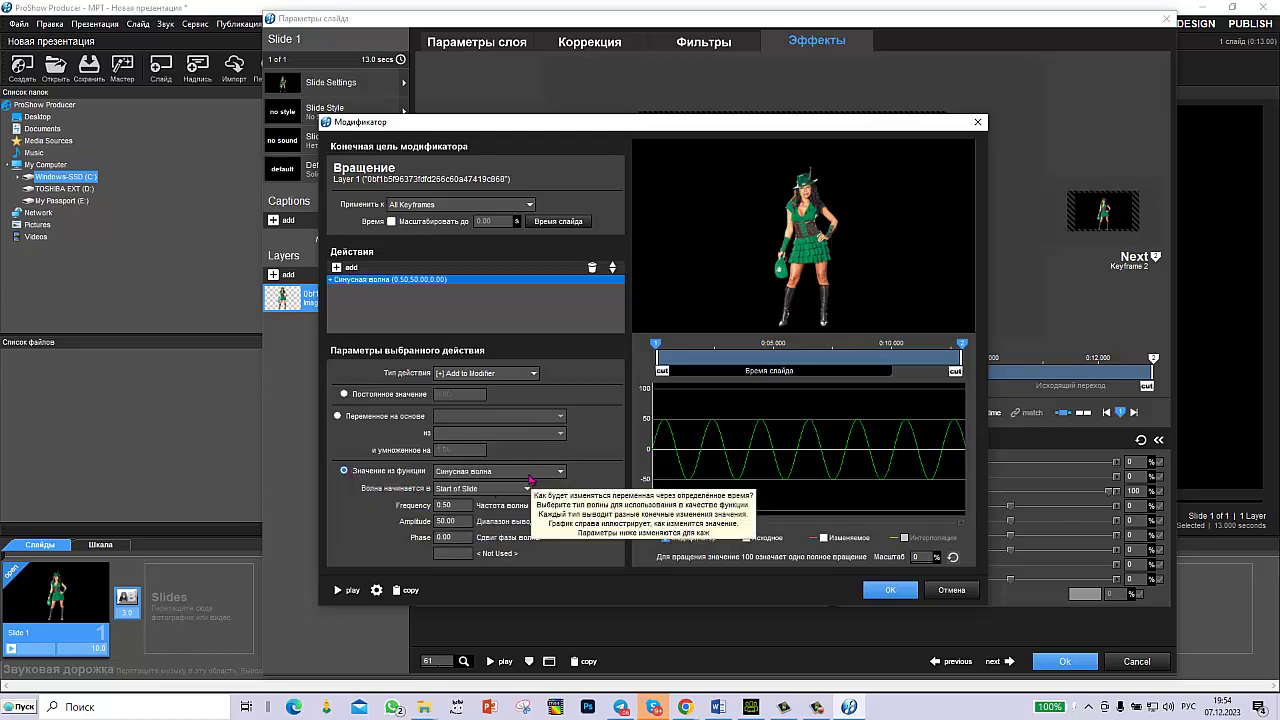
# Step: Set the rotation sine wave's amplitude to 4, apply the modifier and play the slide to preview it
pyautogui.doubleClick(461, 521)
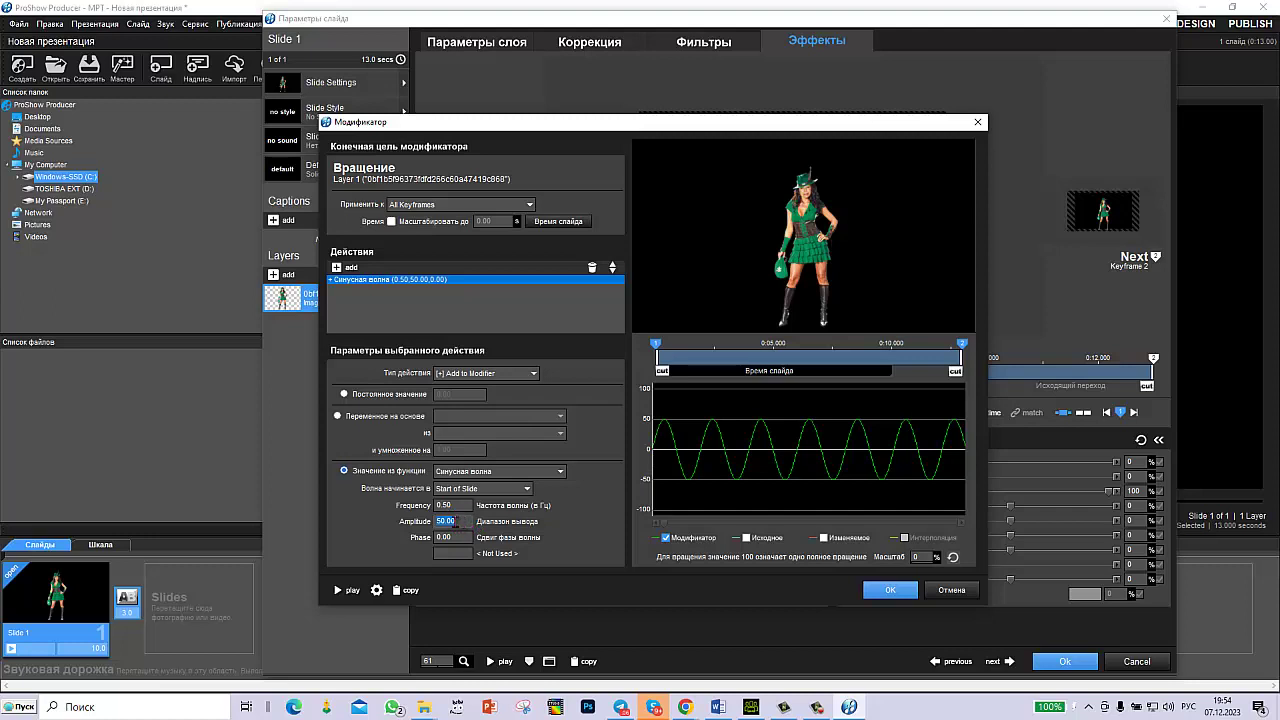
pyautogui.press('BackSpace')
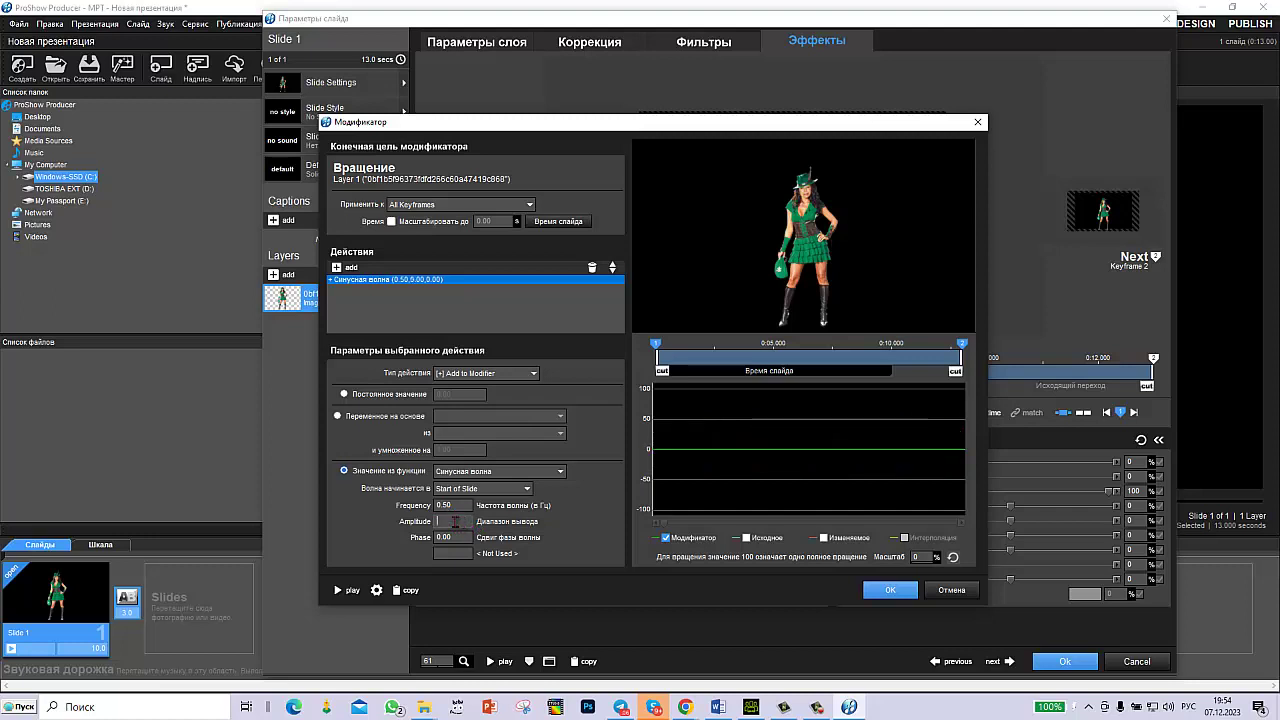
pyautogui.write('4')
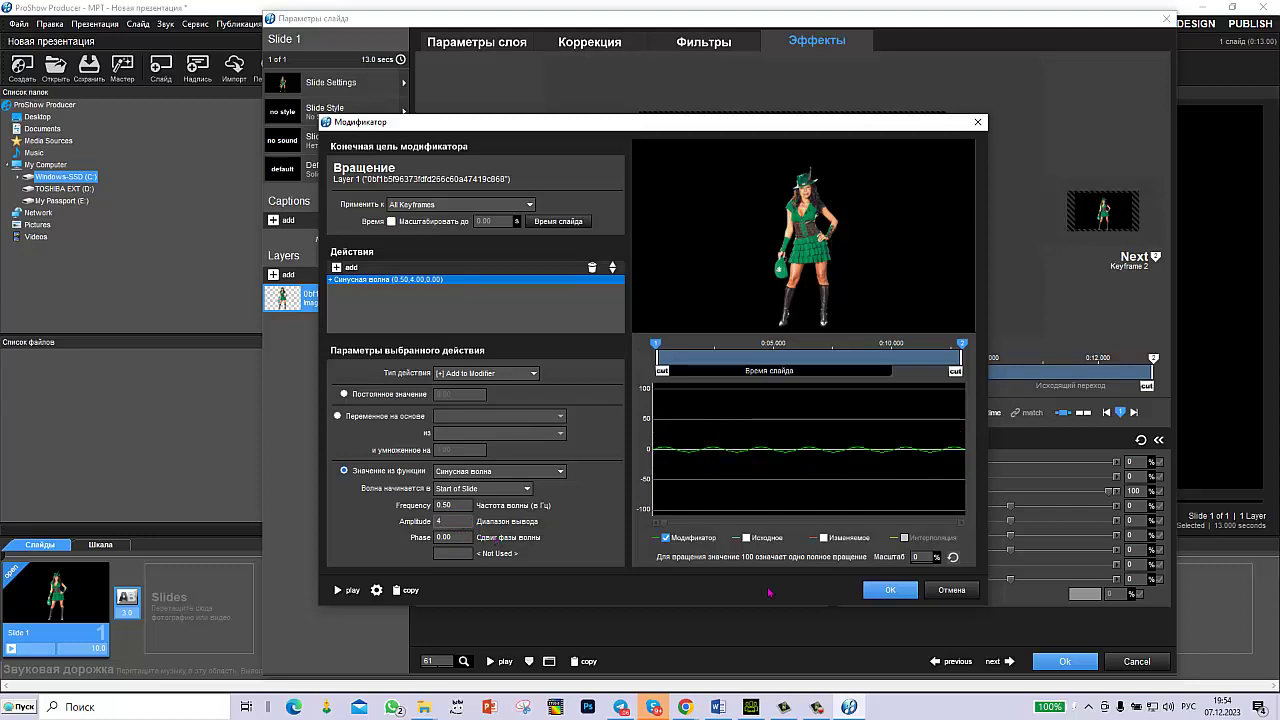
pyautogui.click(868, 595)
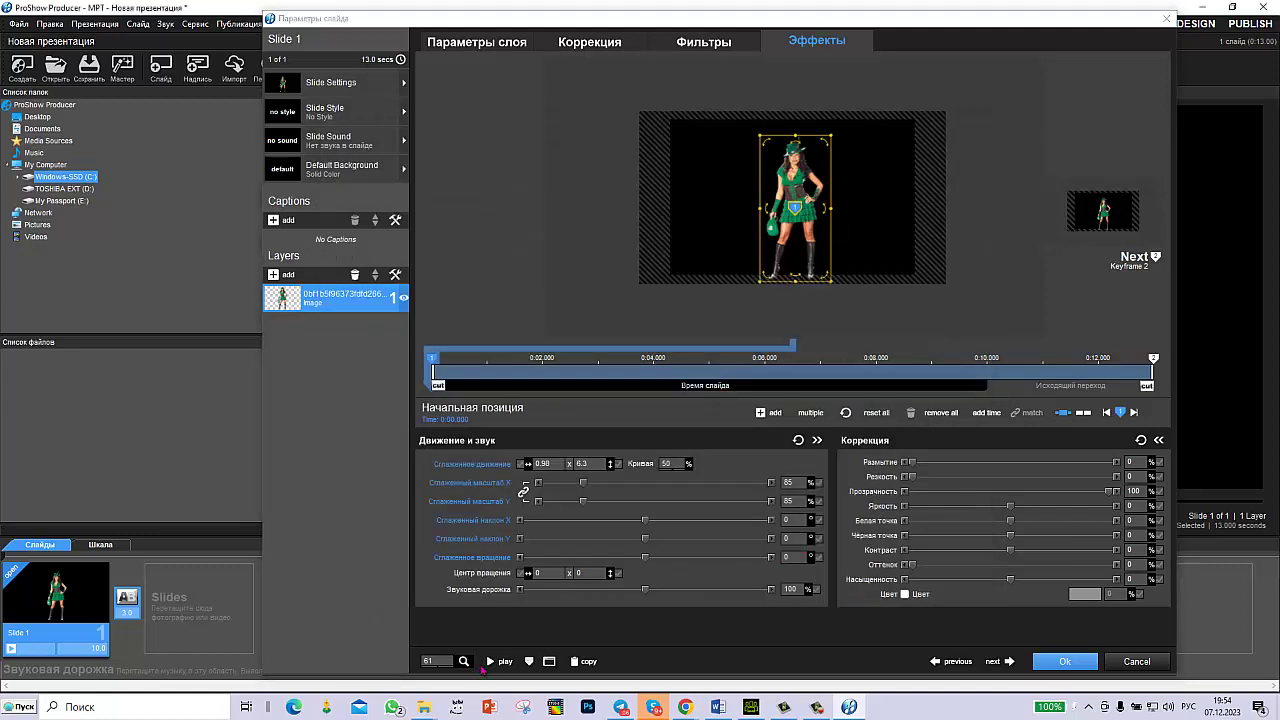
pyautogui.click(490, 661)
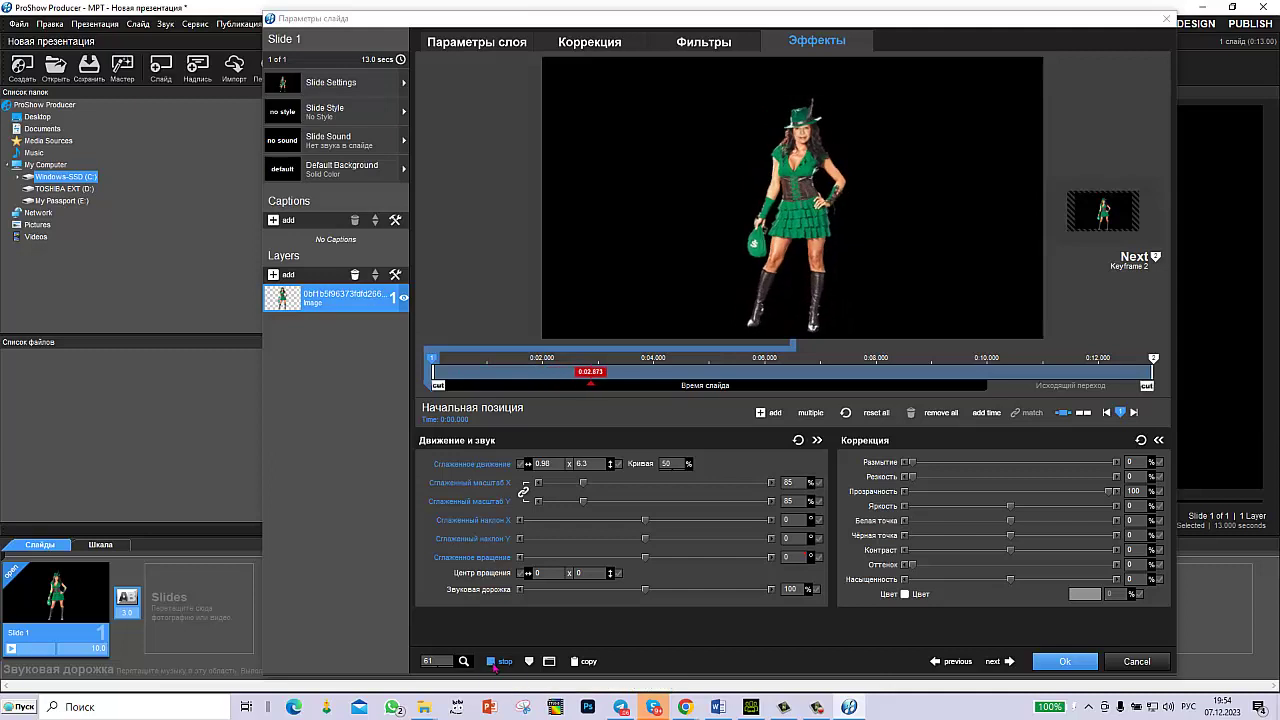
pyautogui.click(492, 662)
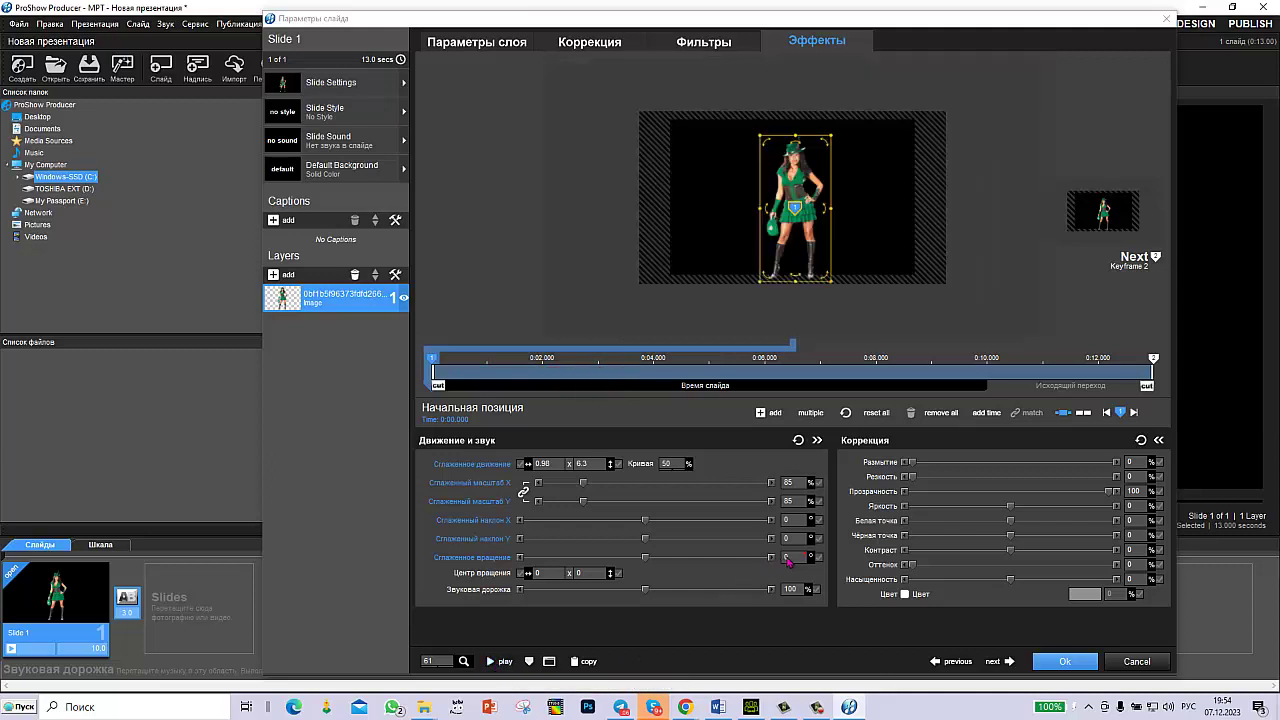
# Step: Reduce the amplitude of the layer's rotation sine wave modifier to 1, previewing the motion before applying it
pyautogui.rightClick(790, 557)
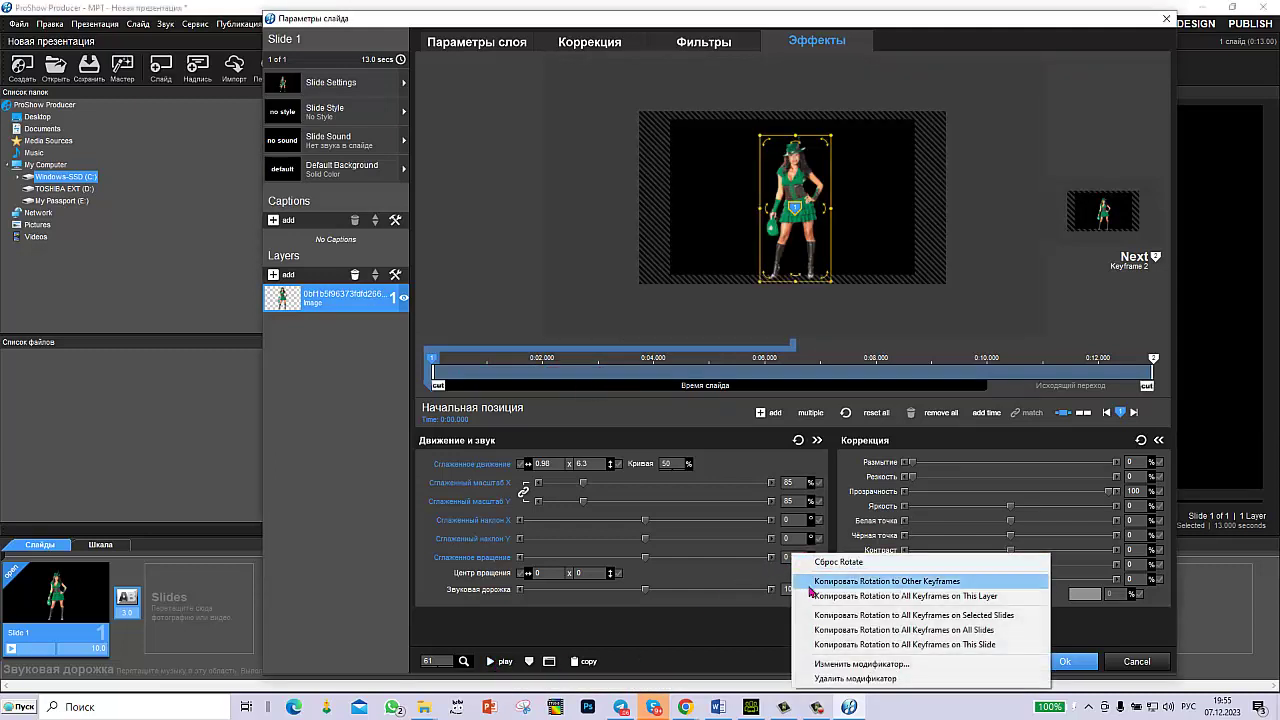
pyautogui.click(822, 663)
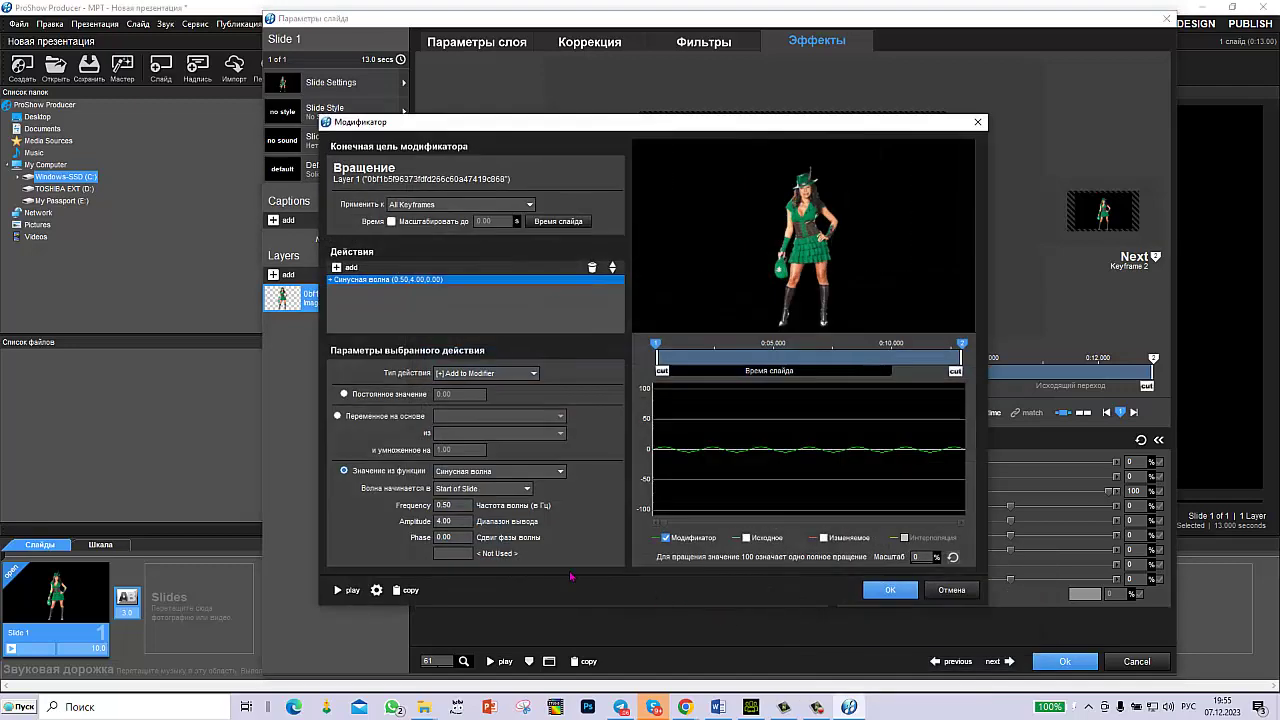
pyautogui.doubleClick(447, 521)
pyautogui.press('BackSpace')
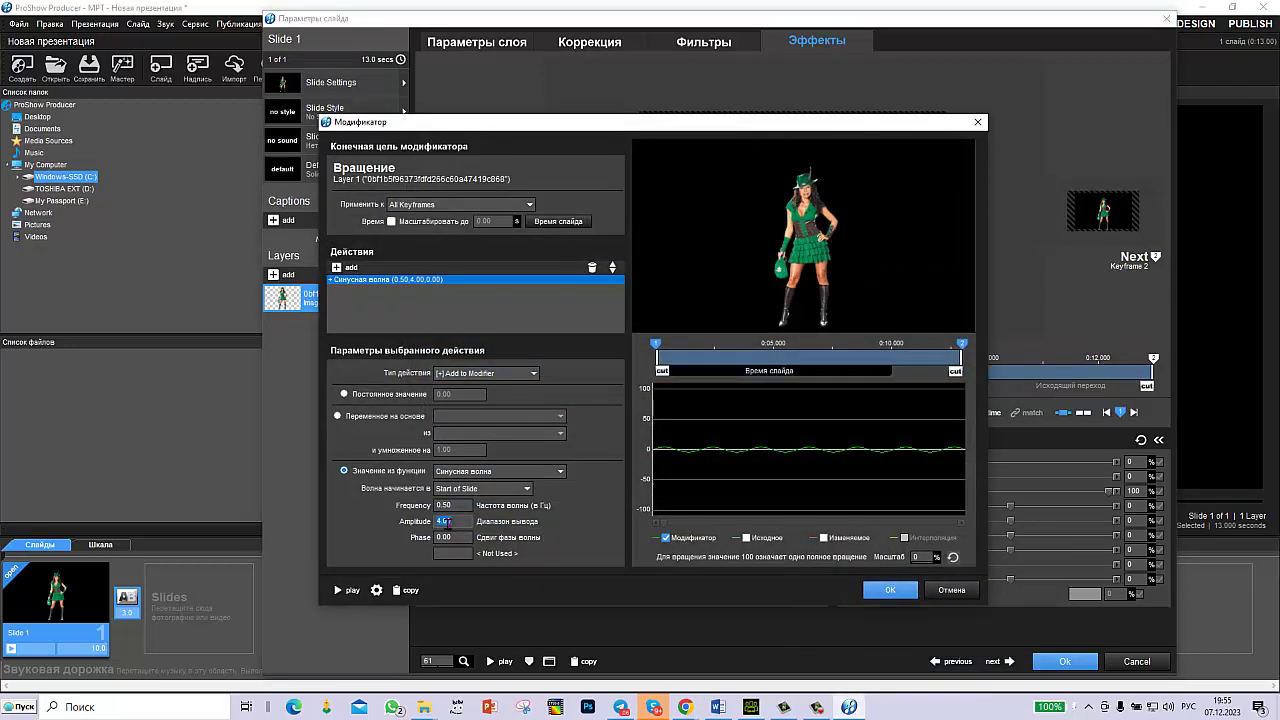
pyautogui.write('1')
pyautogui.click(350, 591)
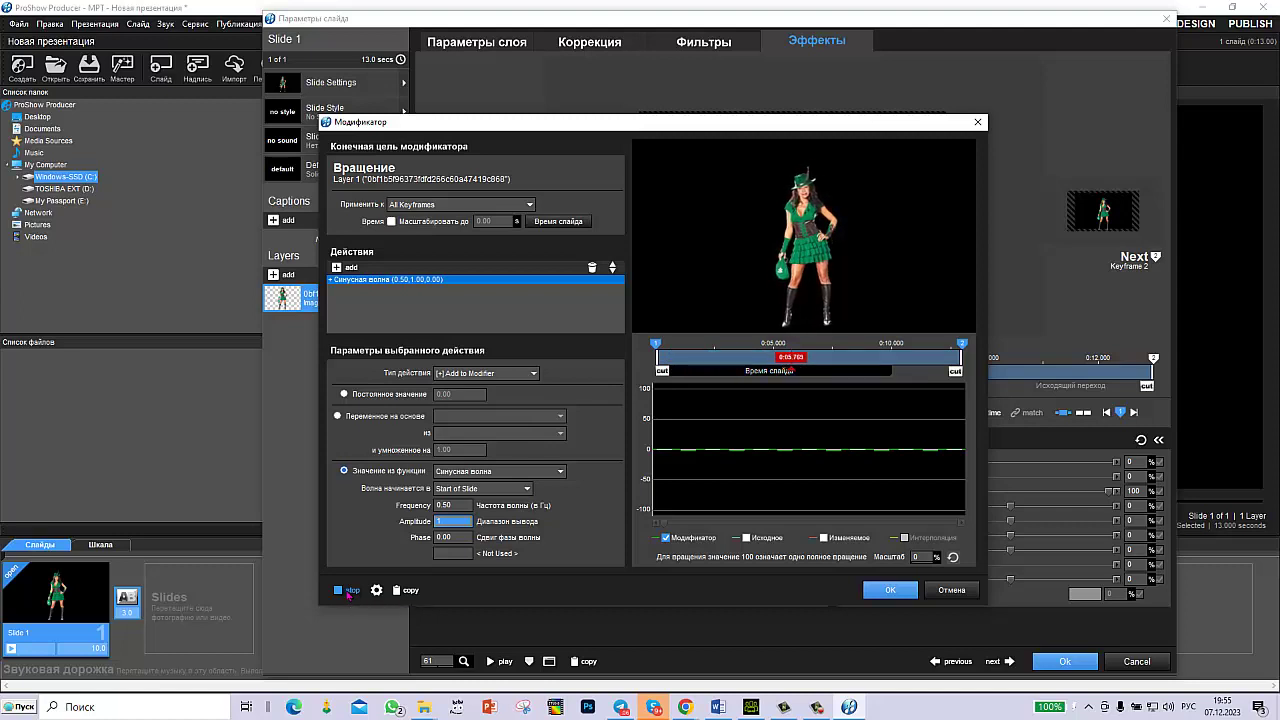
pyautogui.click(350, 591)
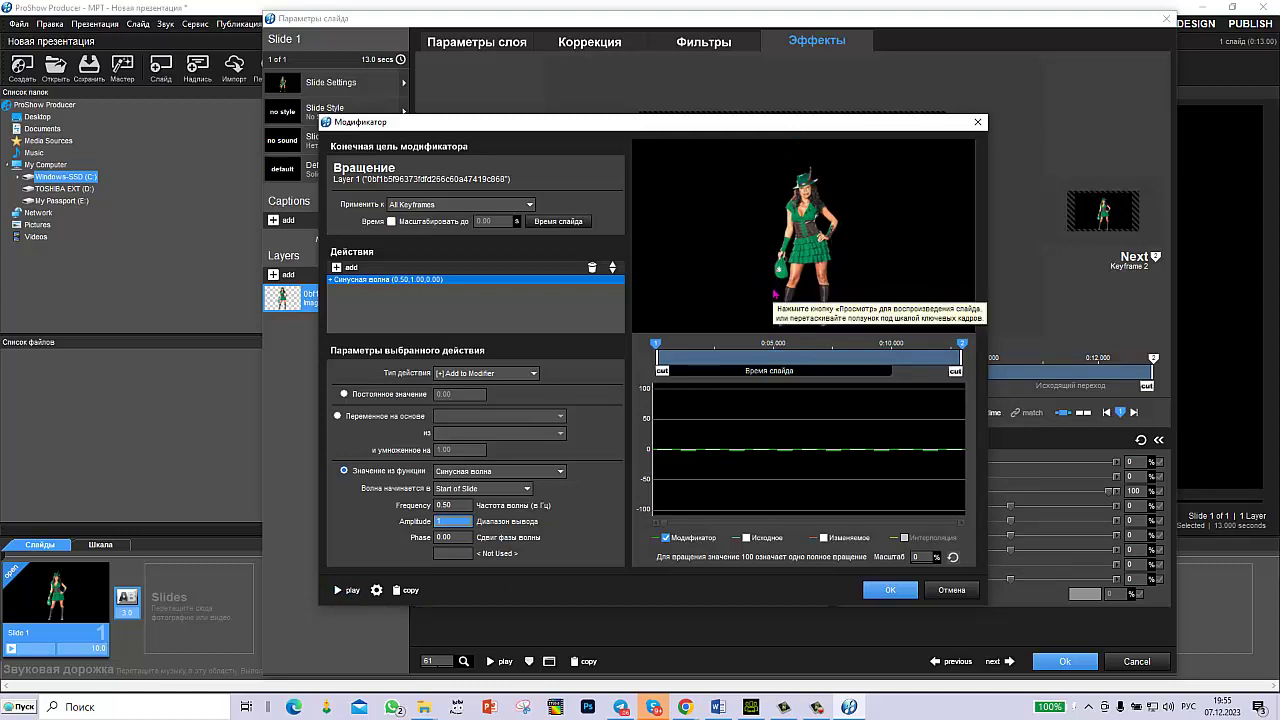
pyautogui.click(889, 590)
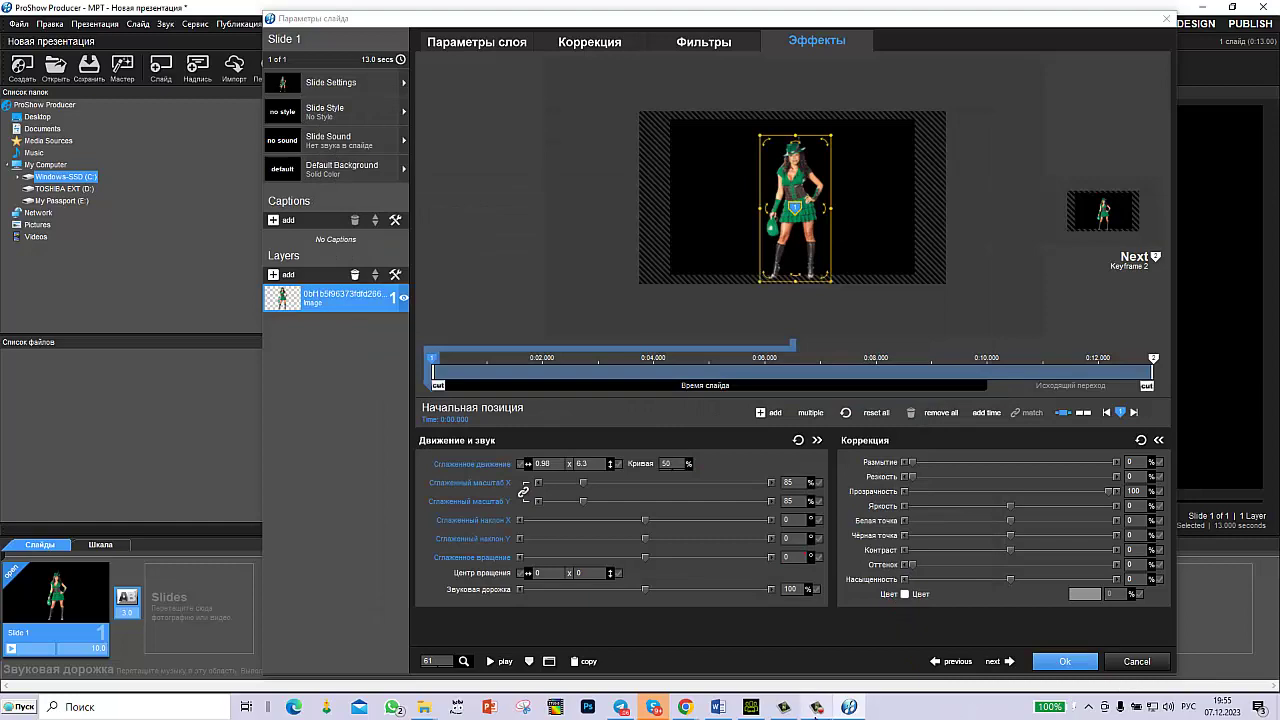
pyautogui.click(818, 708)
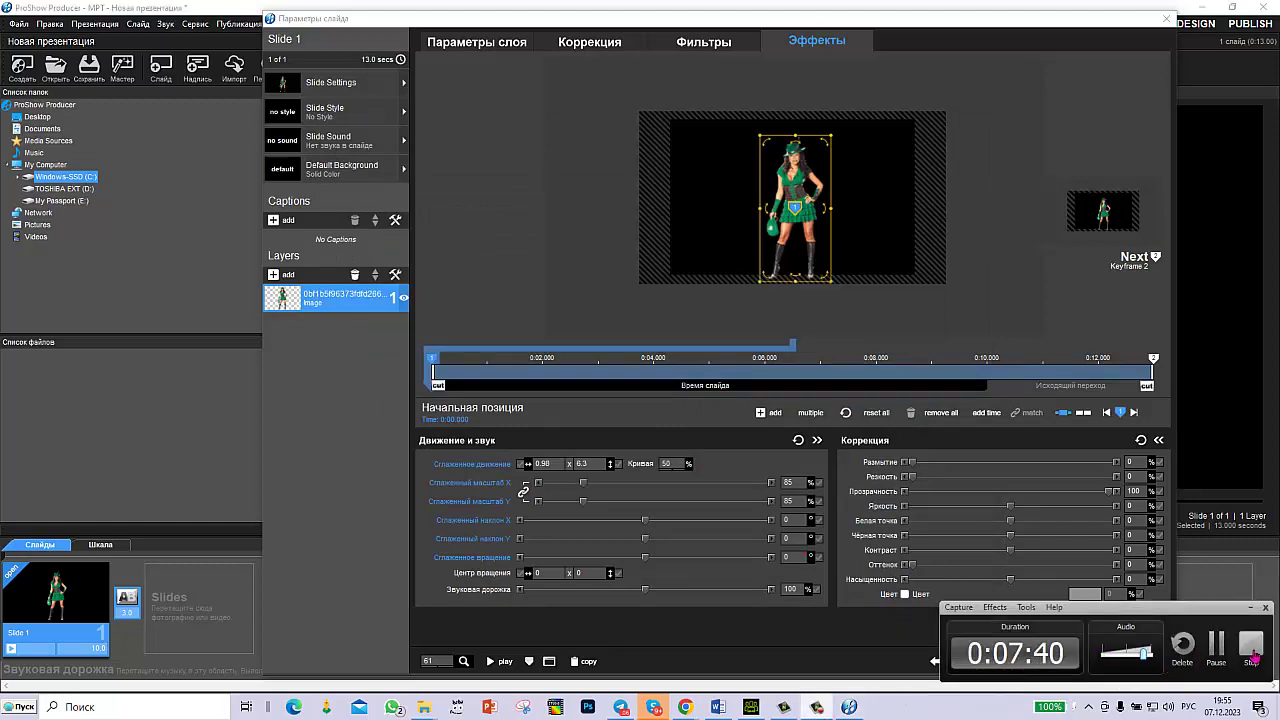